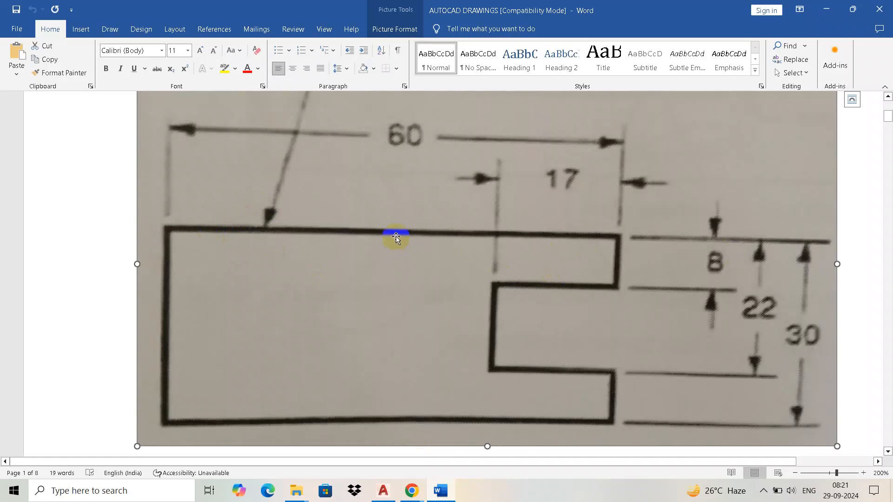
# Check the notched plate's outline and dimensions in the Word reference document and switch to the template drawing in AutoCAD
pyautogui.click(500, 282)
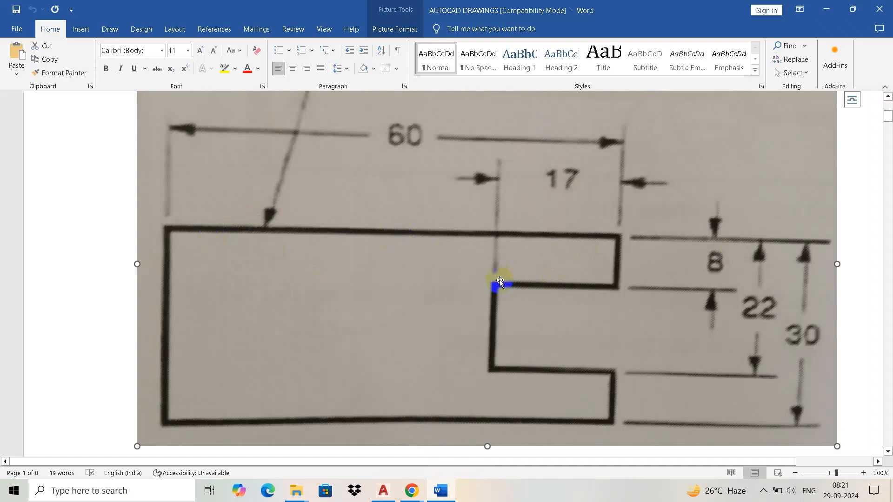
pyautogui.click(445, 491)
pyautogui.click(445, 492)
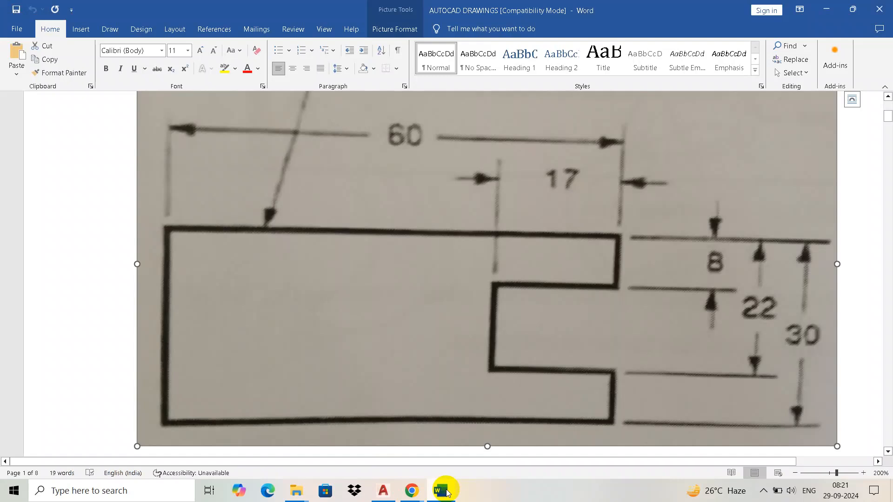
pyautogui.click(445, 492)
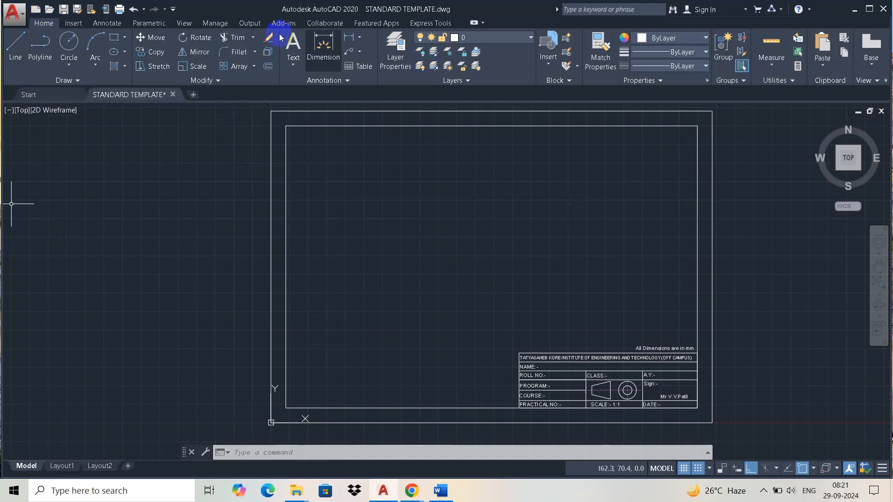
# Modify the Standard dimension style so its linear dimensions use a precision of 0
pyautogui.click(114, 24)
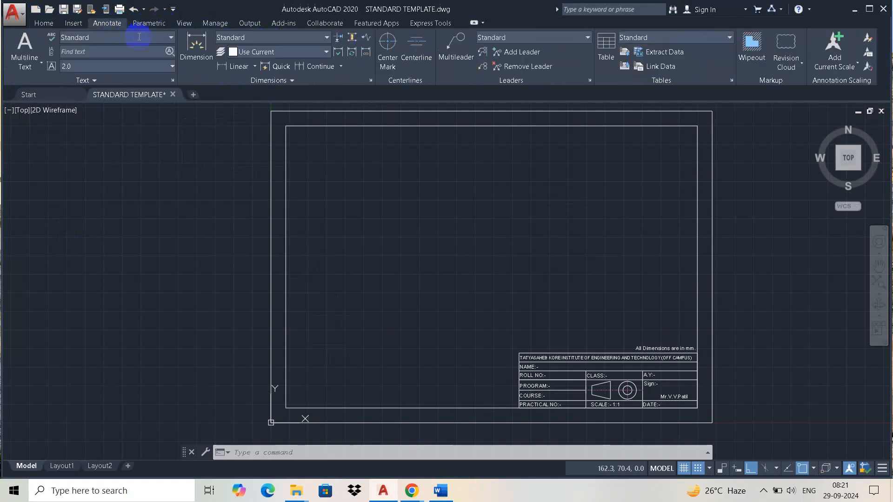
pyautogui.click(370, 82)
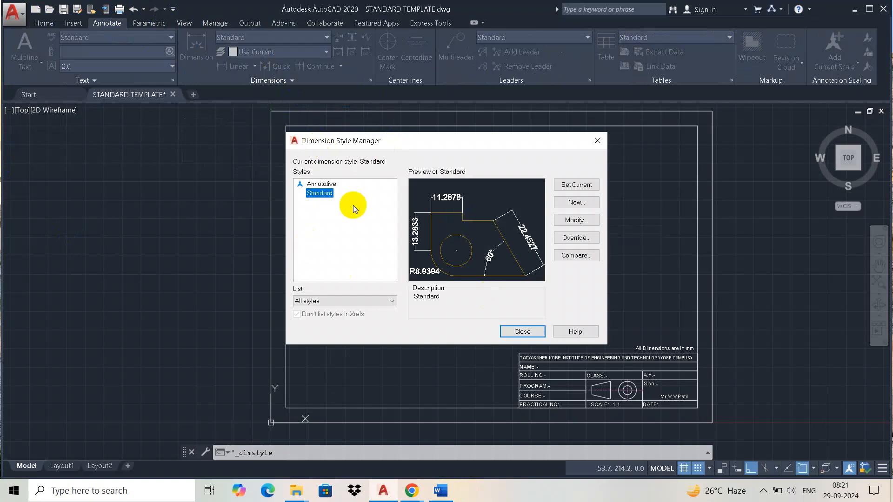
pyautogui.click(565, 225)
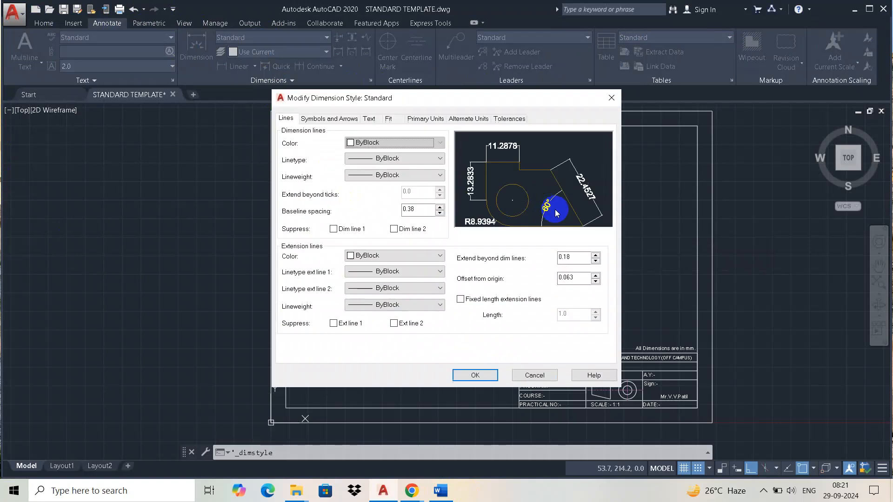
pyautogui.click(414, 118)
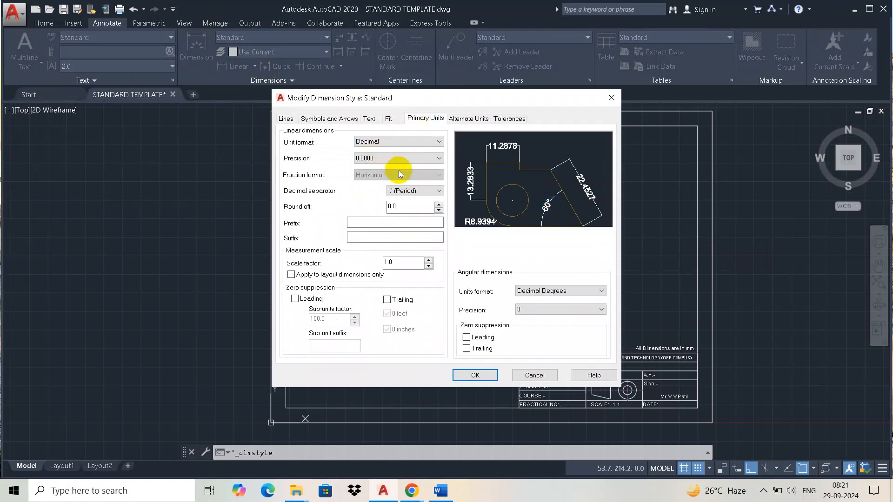
pyautogui.click(384, 158)
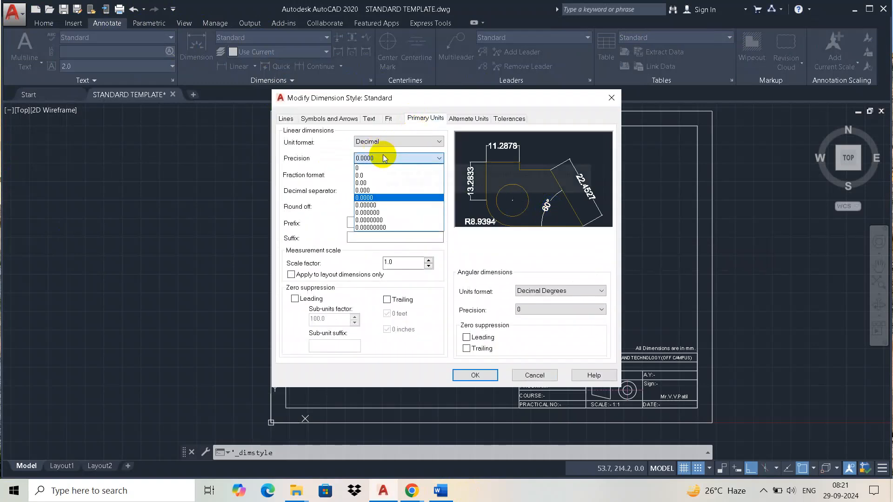
pyautogui.click(376, 168)
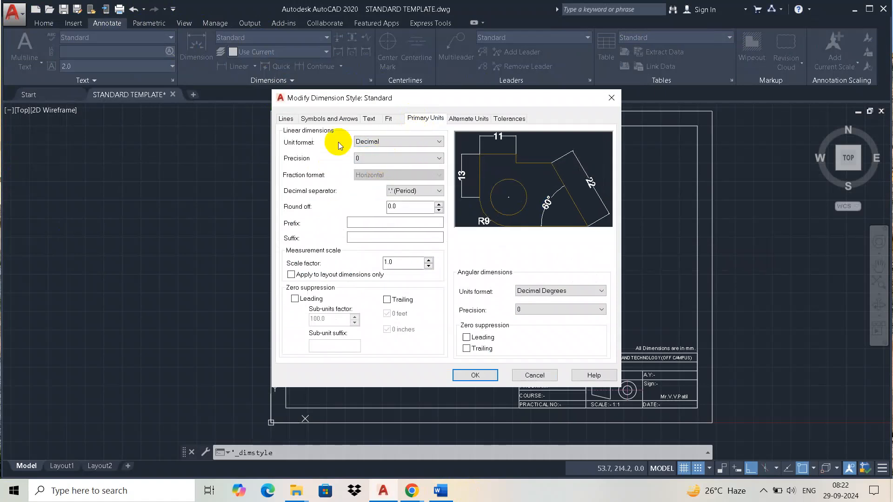
# Set the Standard dimension style's arrow size to 3, save the changes and make the style current
pyautogui.click(369, 119)
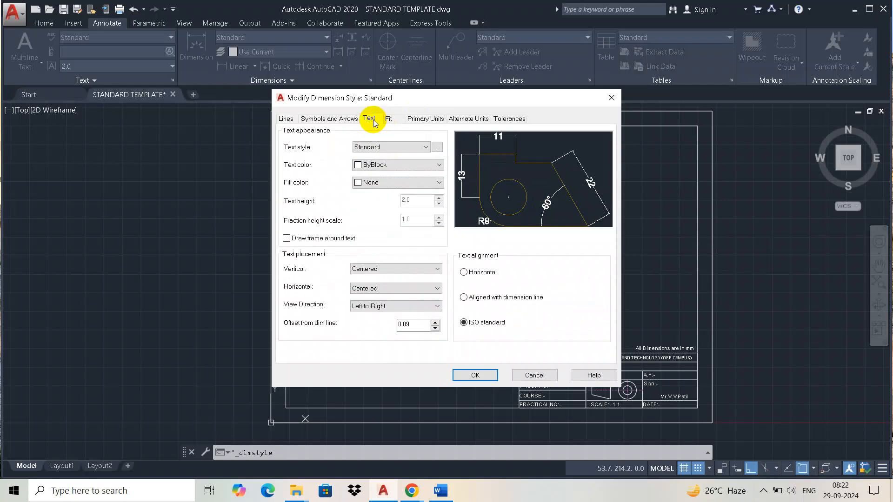
pyautogui.click(328, 118)
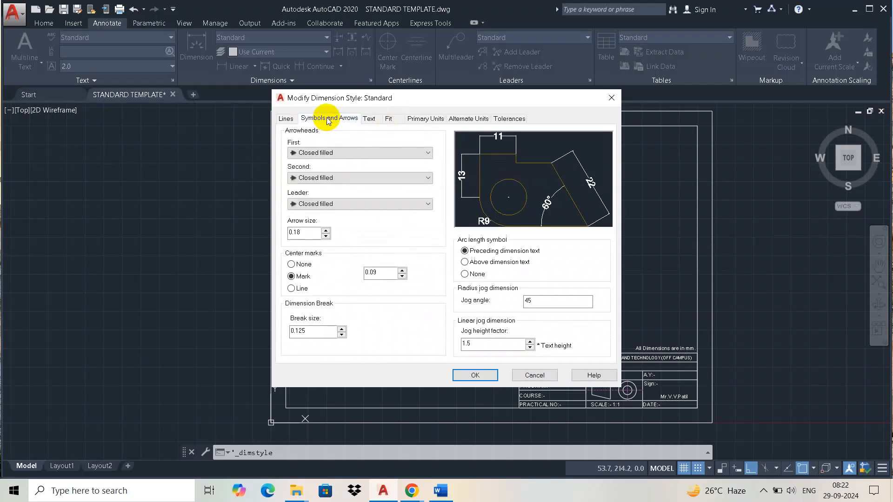
pyautogui.doubleClick(302, 231)
pyautogui.write('3')
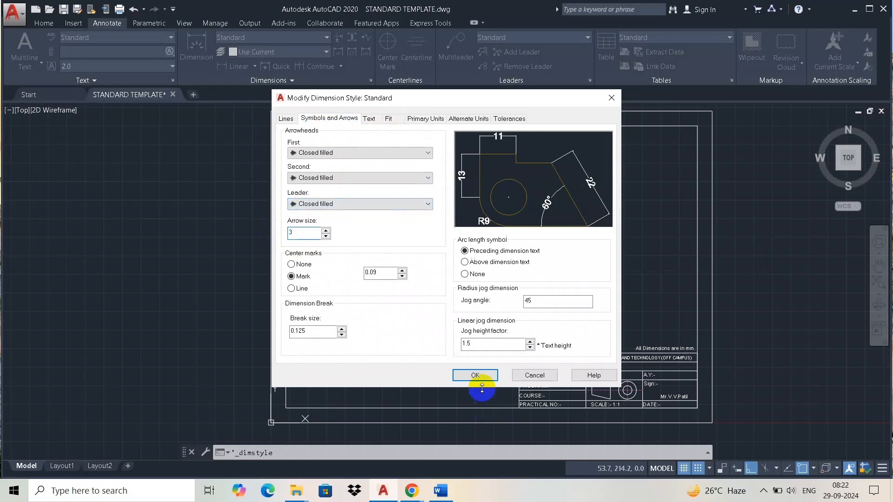
pyautogui.click(470, 376)
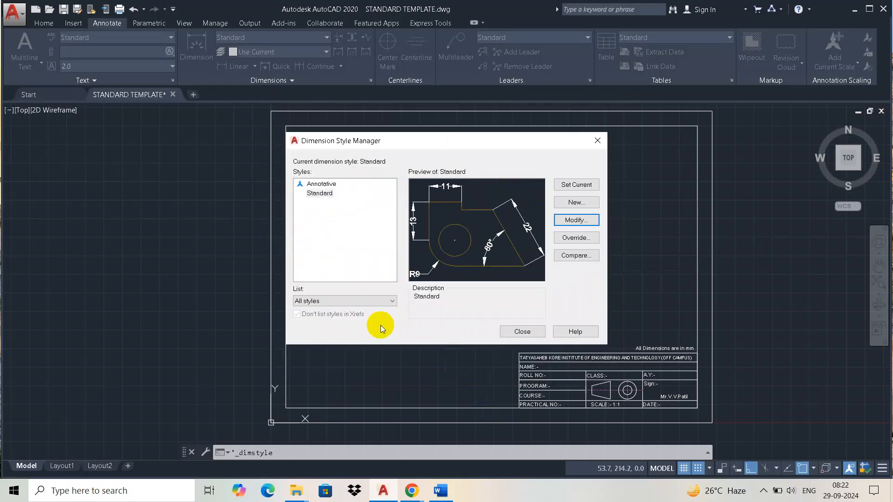
pyautogui.click(562, 186)
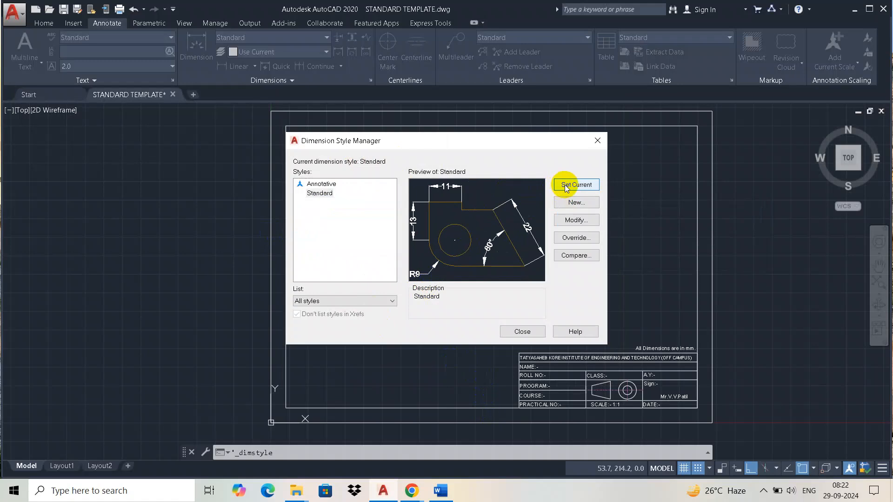
pyautogui.click(520, 332)
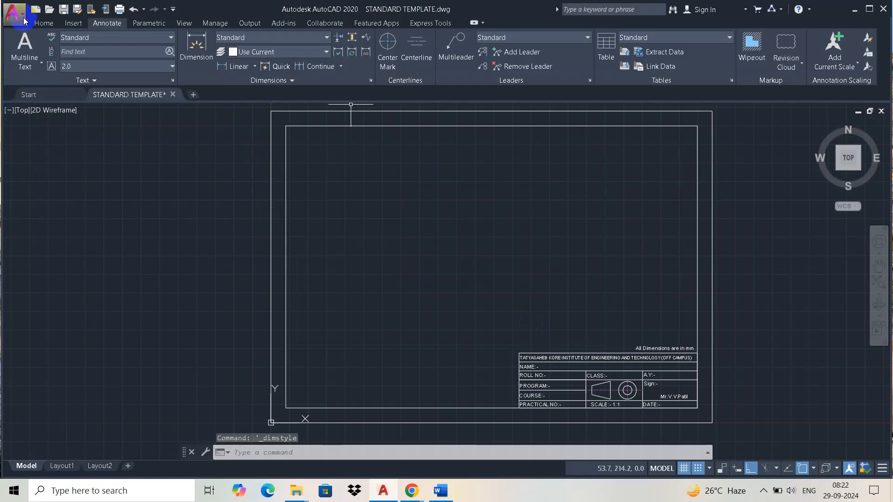
# Configure the drawing units with millimeters as the insertion scale and a length precision of 0
pyautogui.click(14, 14)
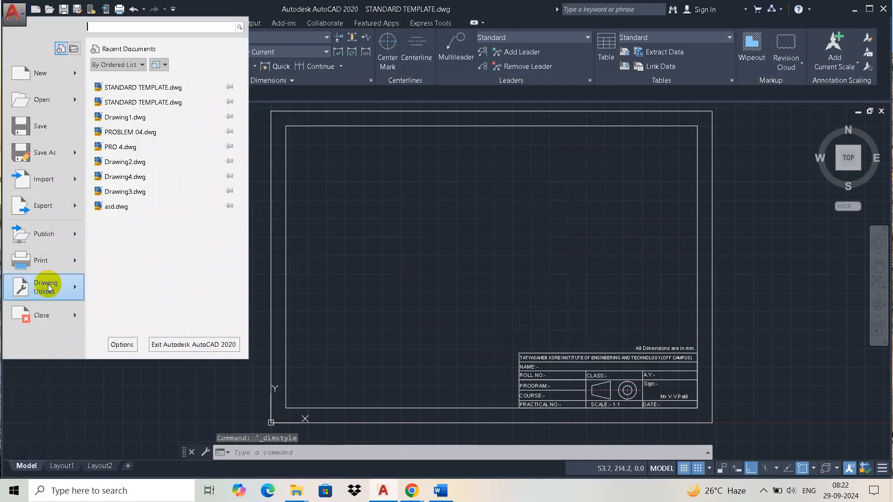
pyautogui.press('Escape')
pyautogui.press('Escape')
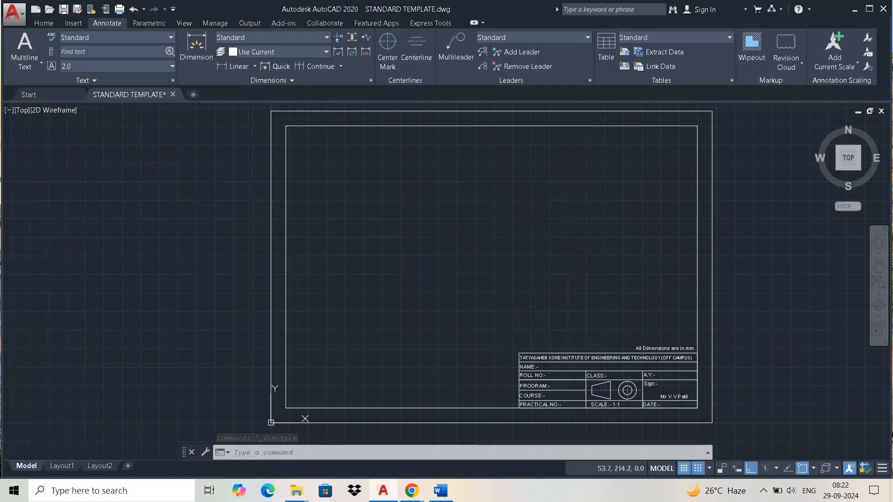
pyautogui.click(378, 242)
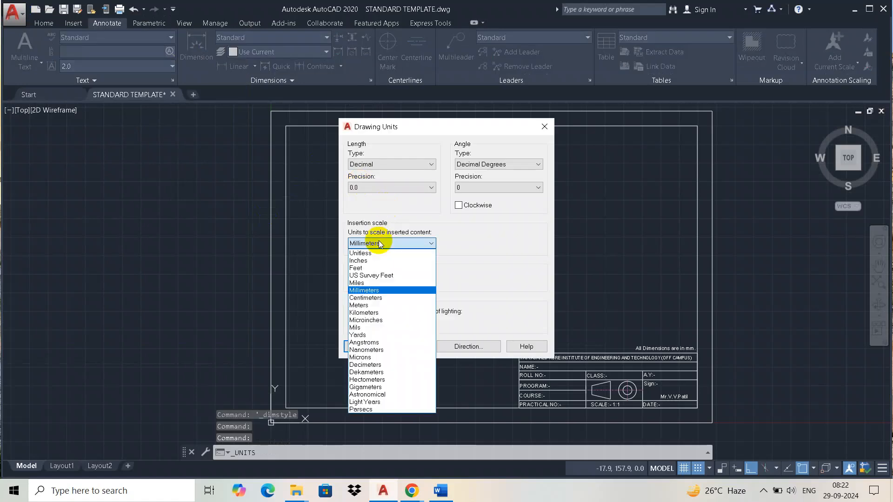
pyautogui.click(378, 292)
pyautogui.click(375, 187)
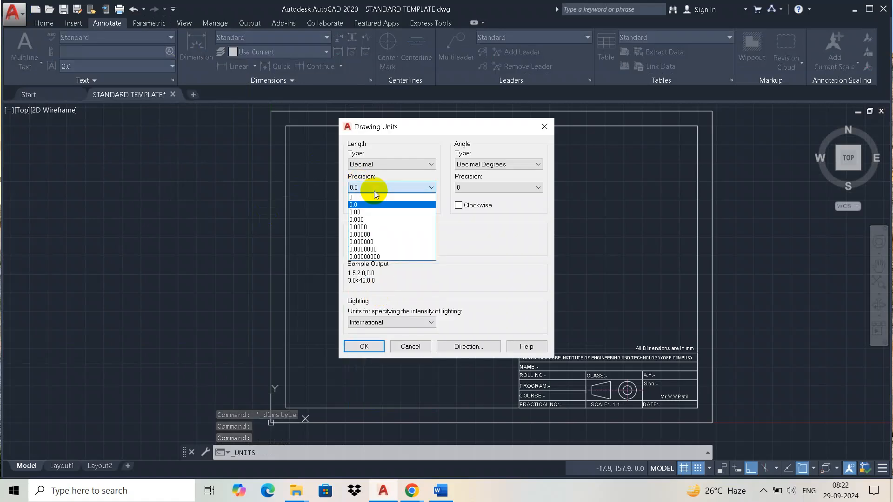
pyautogui.click(373, 197)
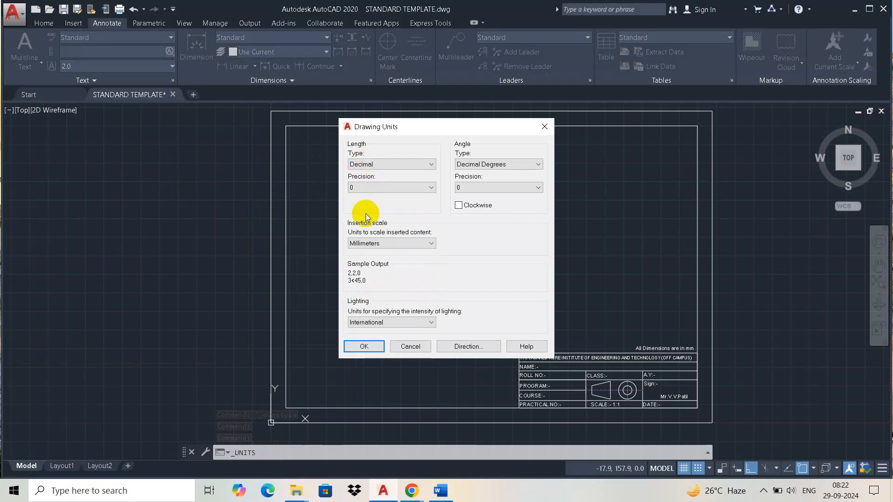
pyautogui.click(364, 346)
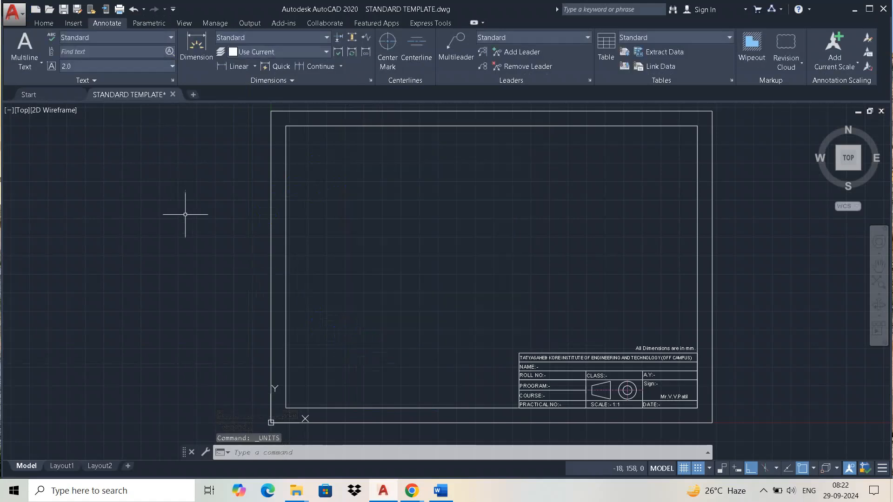
# Turn on 3D object snap in the drafting settings and enable all of its snap modes and point cloud options
pyautogui.click(44, 23)
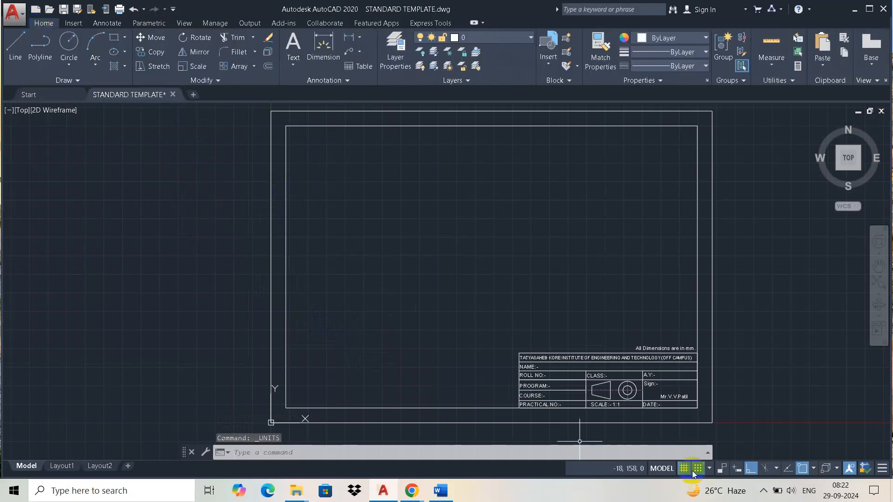
pyautogui.click(709, 467)
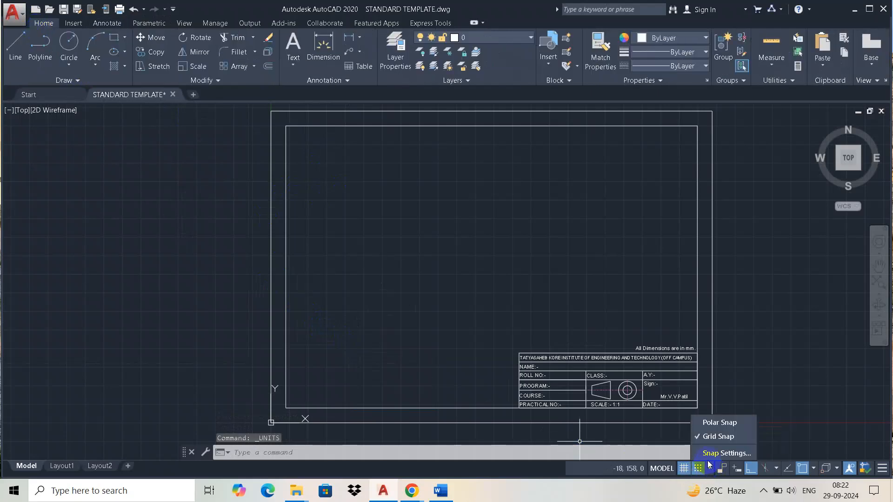
pyautogui.click(731, 454)
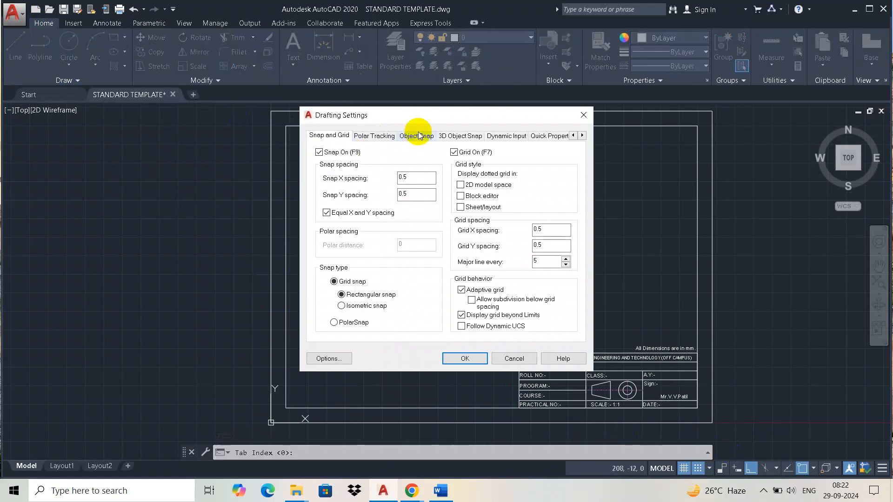
pyautogui.click(456, 135)
pyautogui.click(320, 152)
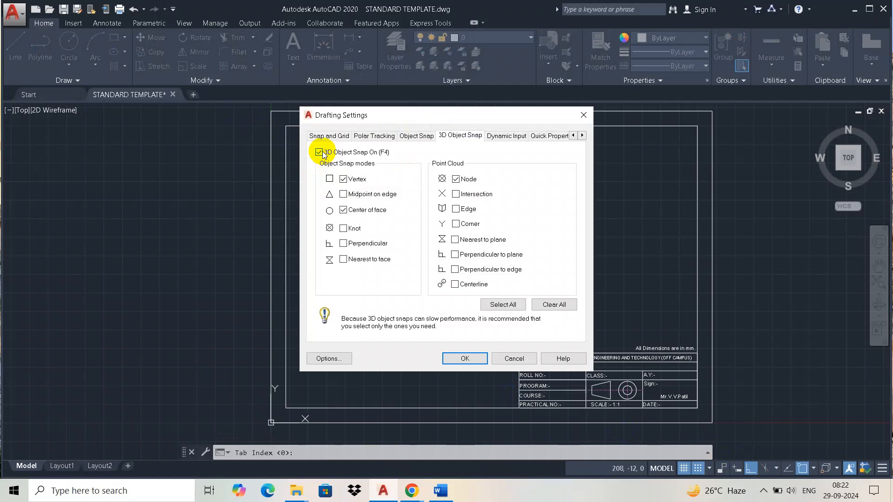
pyautogui.click(503, 304)
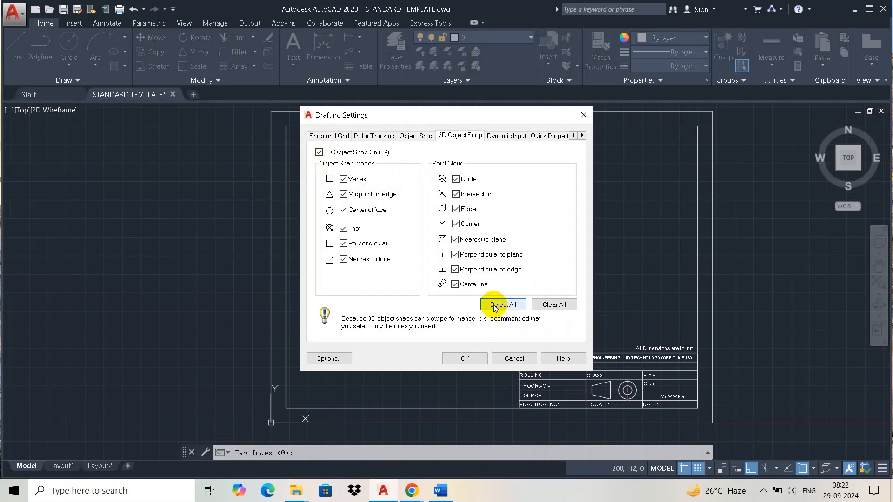
pyautogui.click(465, 357)
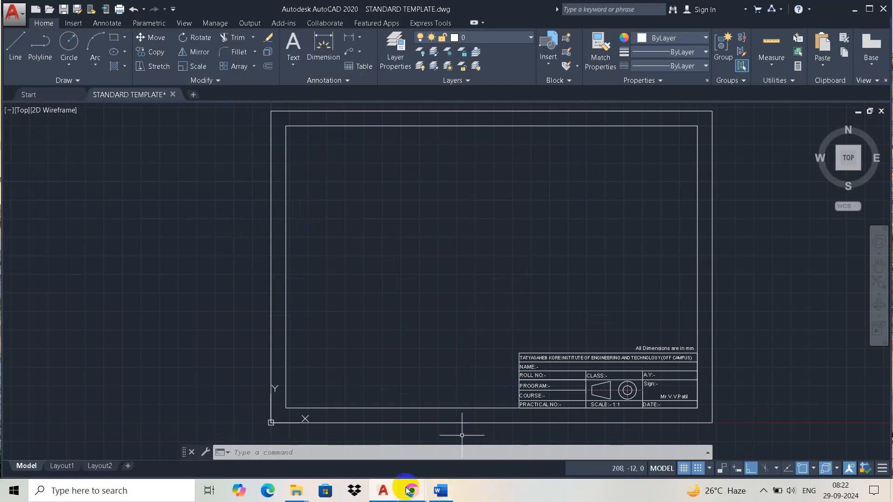
# Recheck the reference drawing in Word and draw a 60 mm horizontal line inside the AutoCAD frame as the plate's upper edge
pyautogui.click(439, 490)
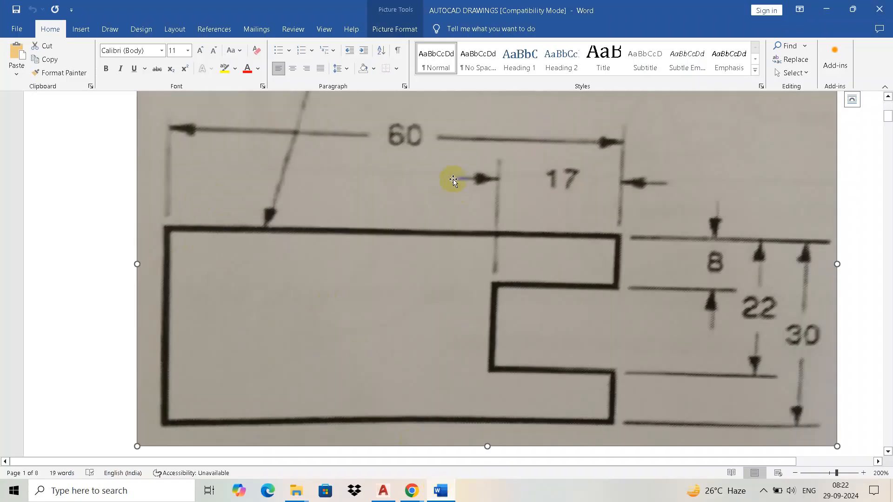
pyautogui.click(448, 489)
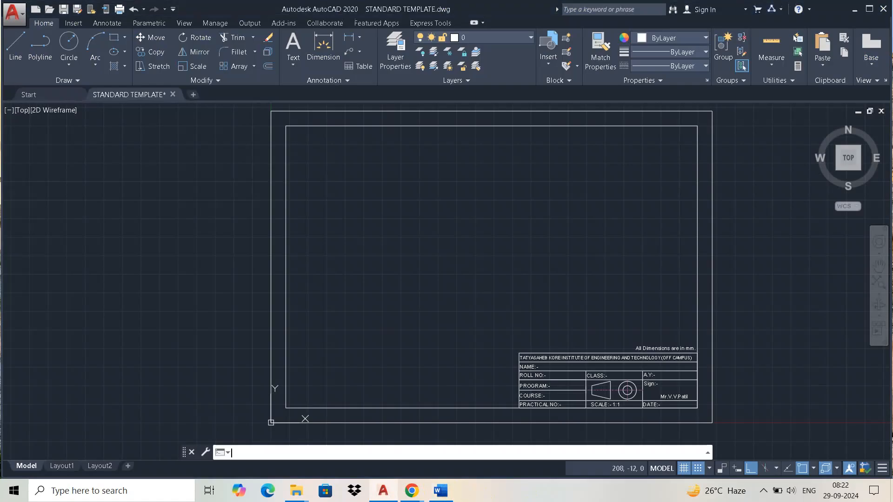
pyautogui.click(16, 43)
pyautogui.scroll(5, 385, 316)
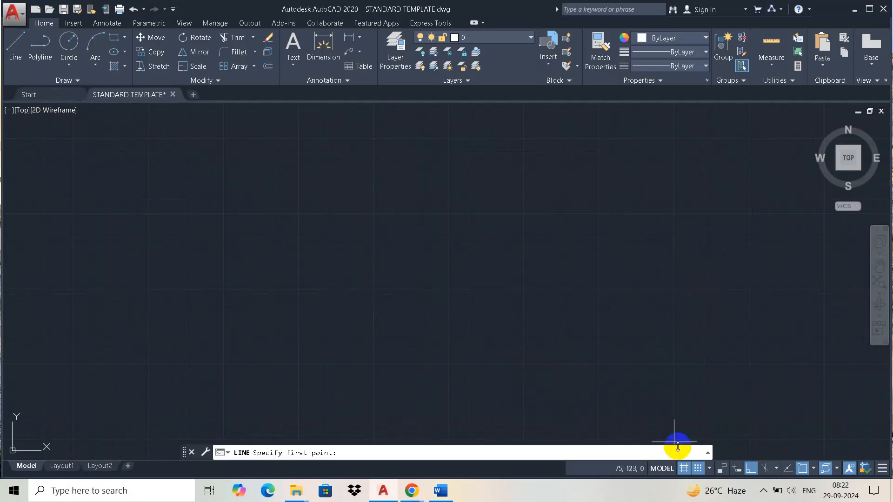
pyautogui.click(268, 194)
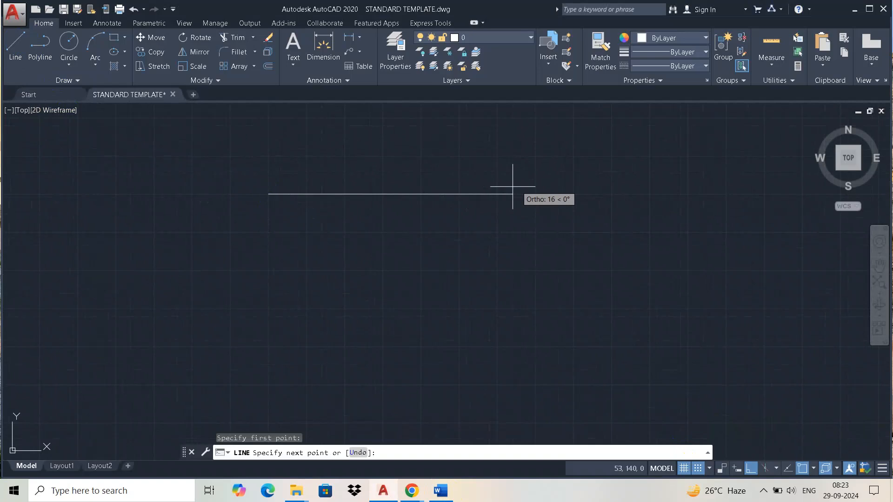
pyautogui.press('Return')
pyautogui.scroll(-3, 434, 313)
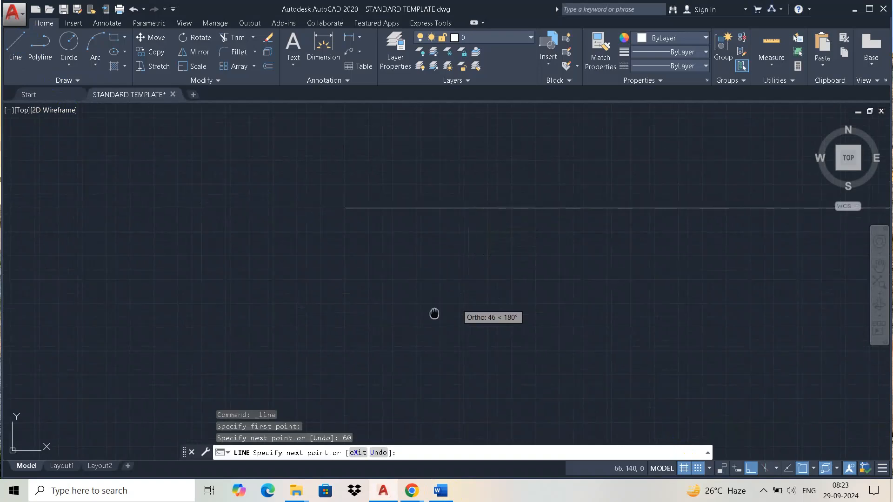
pyautogui.scroll(-2, 298, 296)
pyautogui.press('Escape')
# Check the plate's height in the Word reference and offset the 60 mm line 30 mm downward in AutoCAD as the plate's lower edge
pyautogui.moveTo(376, 246); pyautogui.dragTo(409, 183, button='middle')
pyautogui.scroll(-2, 394, 328)
pyautogui.moveTo(392, 325); pyautogui.dragTo(435, 216, button='middle')
pyautogui.moveTo(435, 146)
pyautogui.mouseDown(button='middle')
pyautogui.moveTo(420, 249)
pyautogui.moveTo(423, 203)
pyautogui.mouseUp(button='middle')
pyautogui.scroll(-4, 426, 249)
pyautogui.scroll(4, 425, 272)
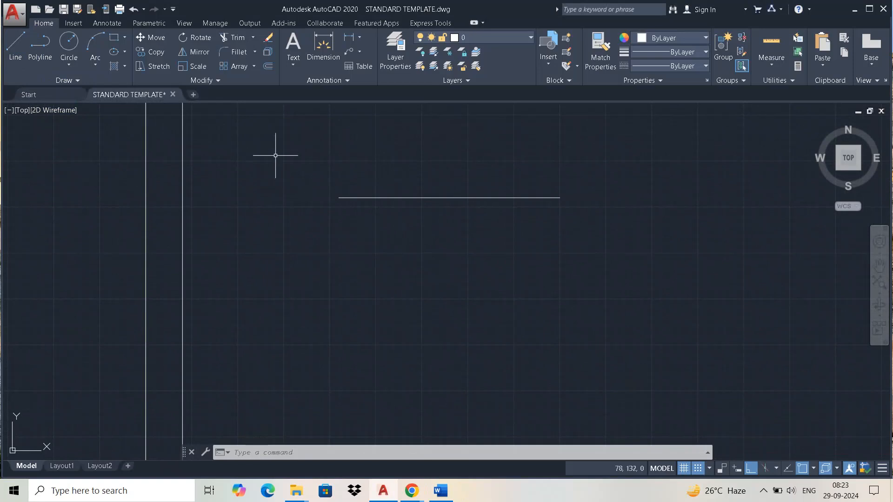
pyautogui.click(267, 69)
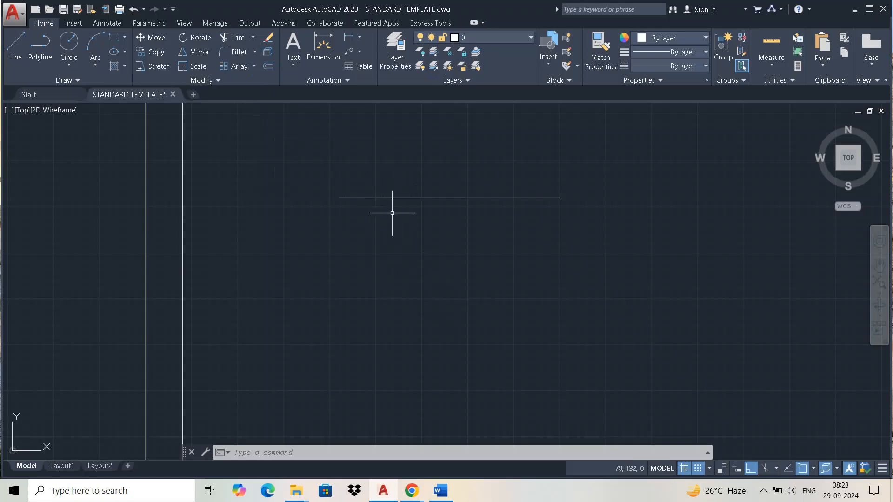
pyautogui.click(265, 72)
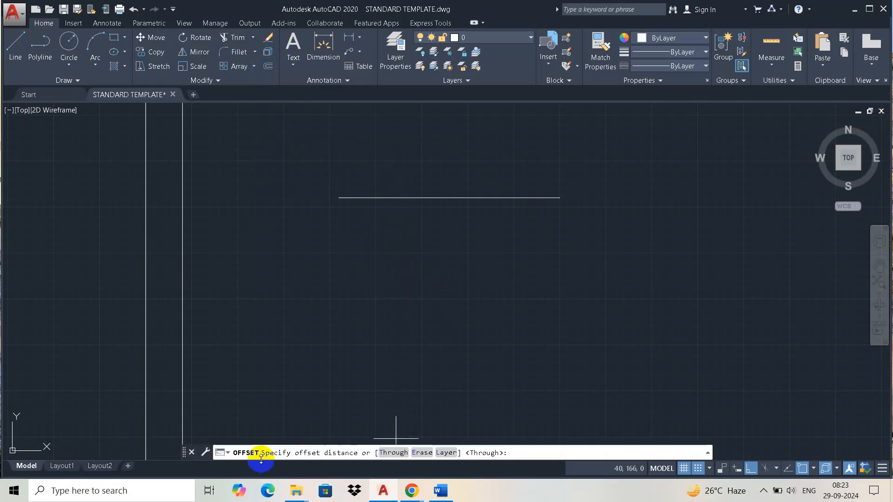
pyautogui.click(437, 457)
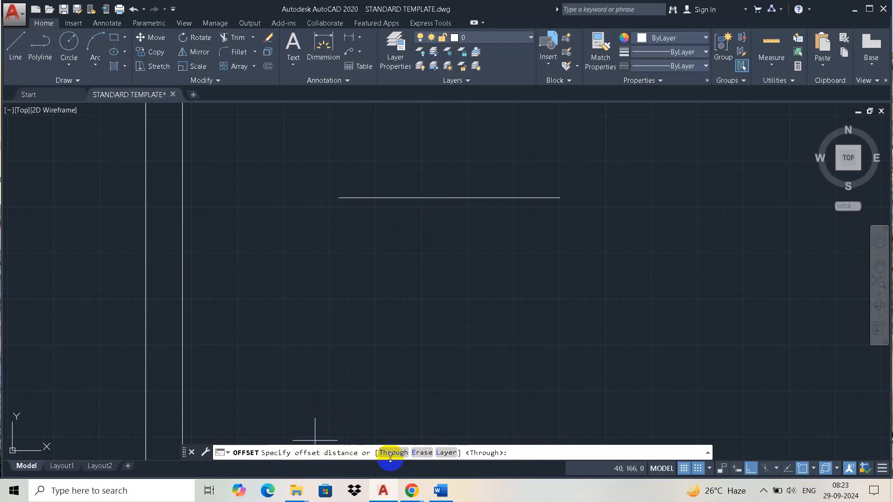
pyautogui.click(440, 491)
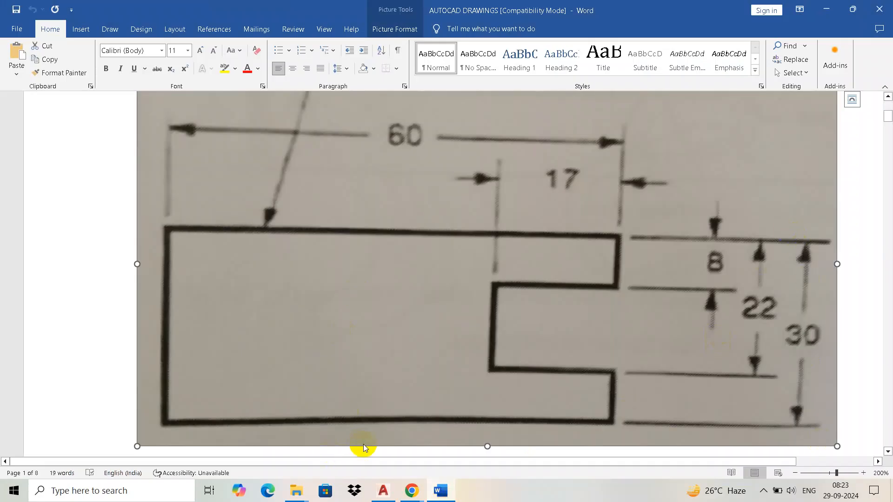
pyautogui.click(441, 490)
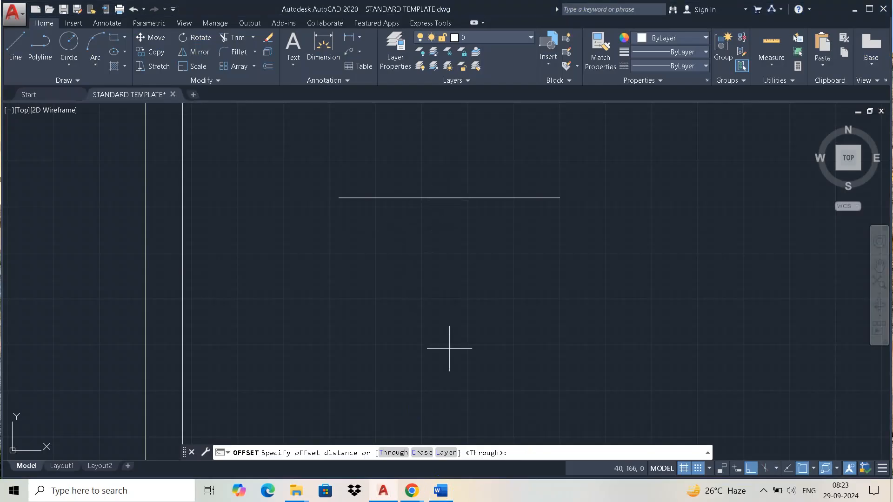
pyautogui.click(537, 457)
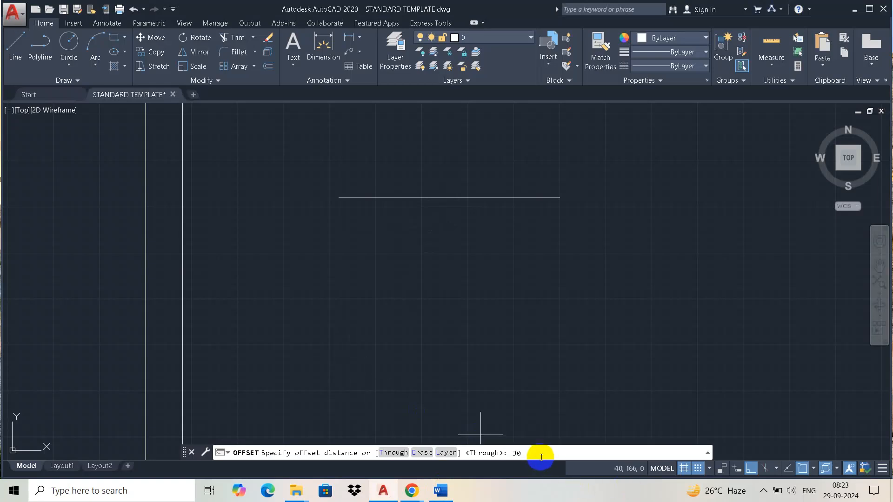
pyautogui.write('30')
pyautogui.press('Return')
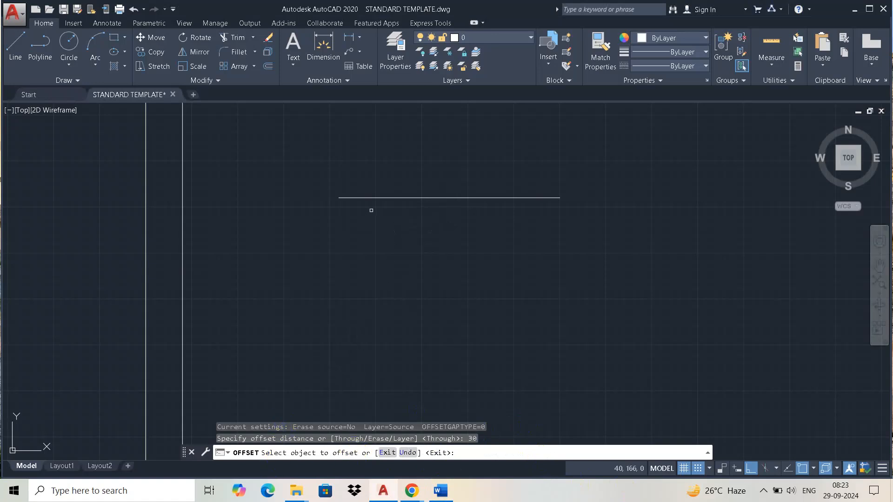
pyautogui.click(394, 199)
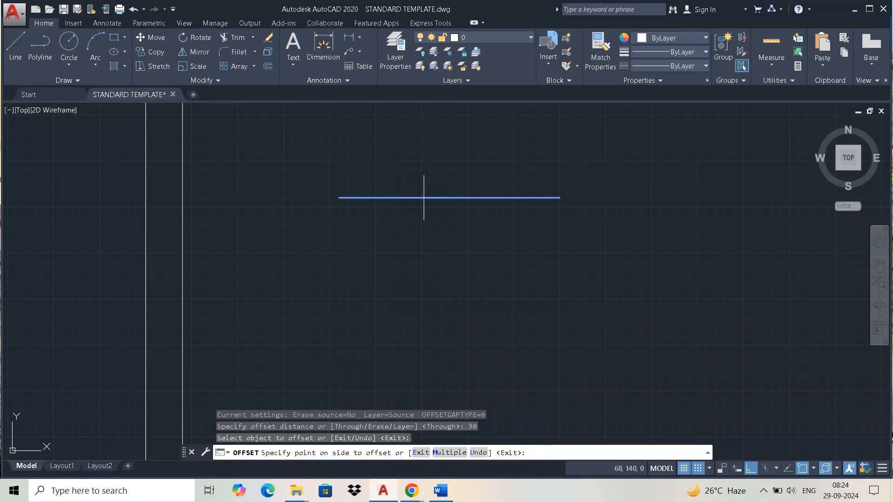
pyautogui.scroll(-2, 423, 197)
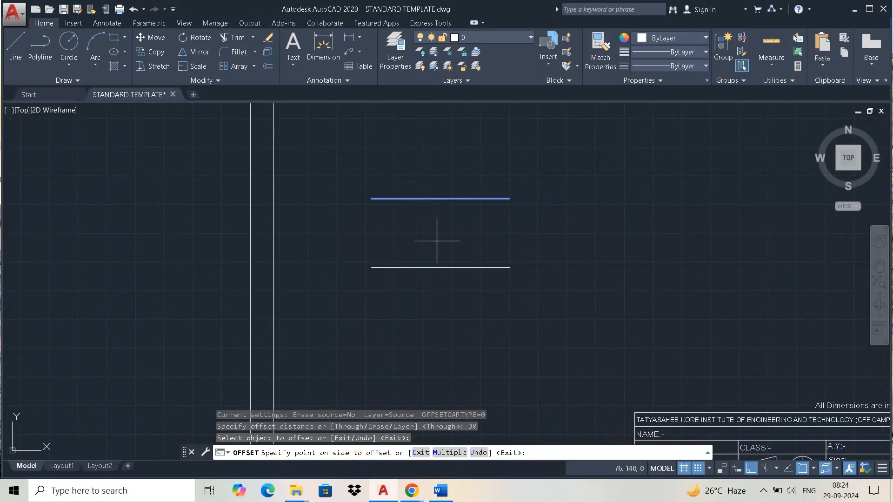
pyautogui.click(445, 245)
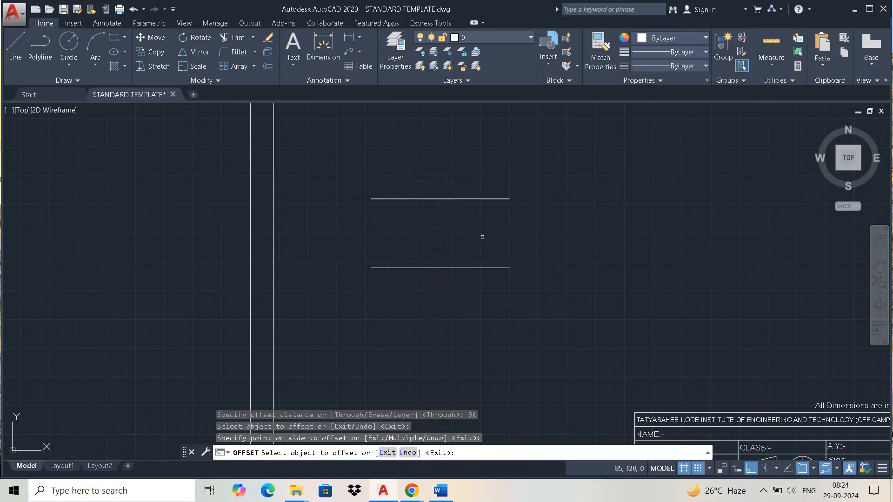
# Recheck the reference in Word and draw the plate's left edge in AutoCAD, joining the left endpoints of the upper and lower edges
pyautogui.scroll(6, 428, 249)
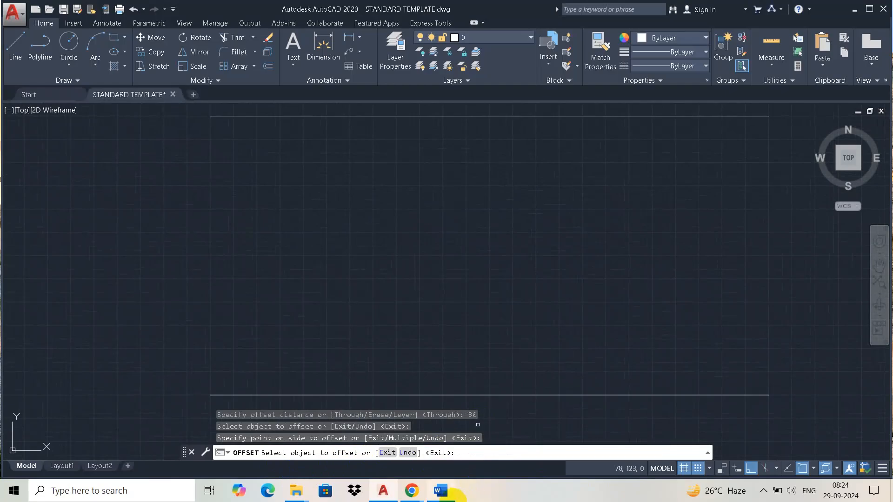
pyautogui.click(441, 490)
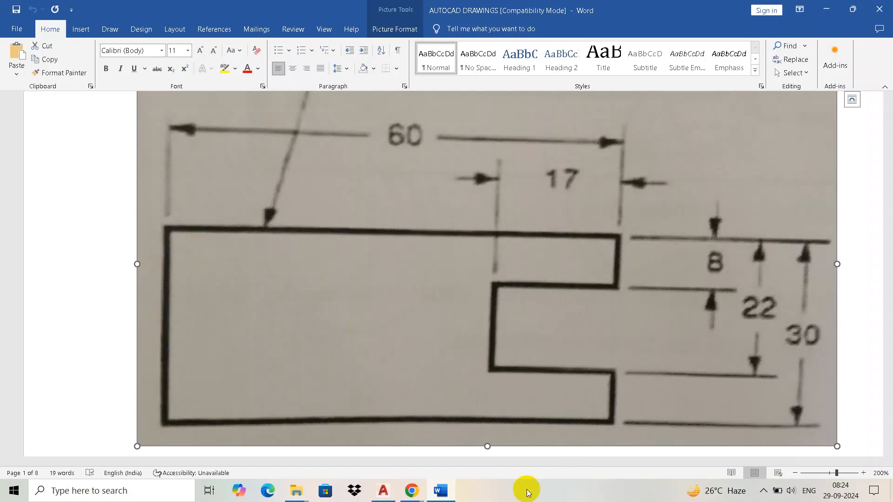
pyautogui.click(437, 496)
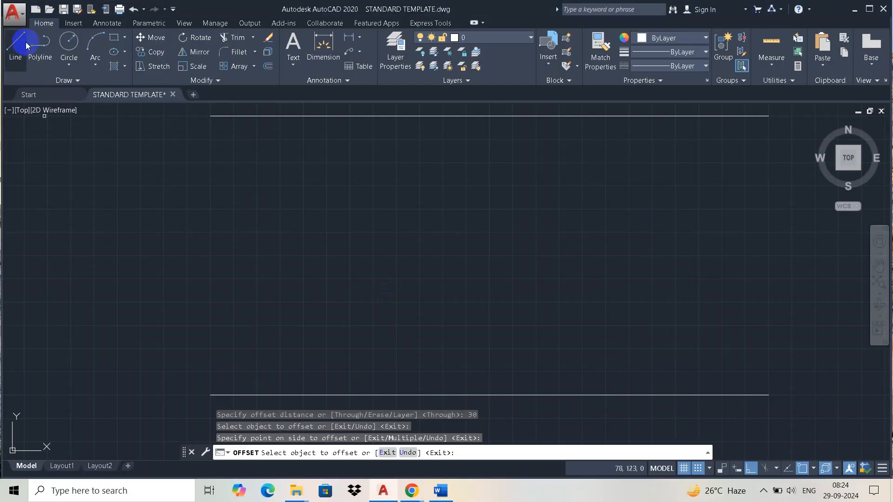
pyautogui.click(15, 45)
pyautogui.click(212, 117)
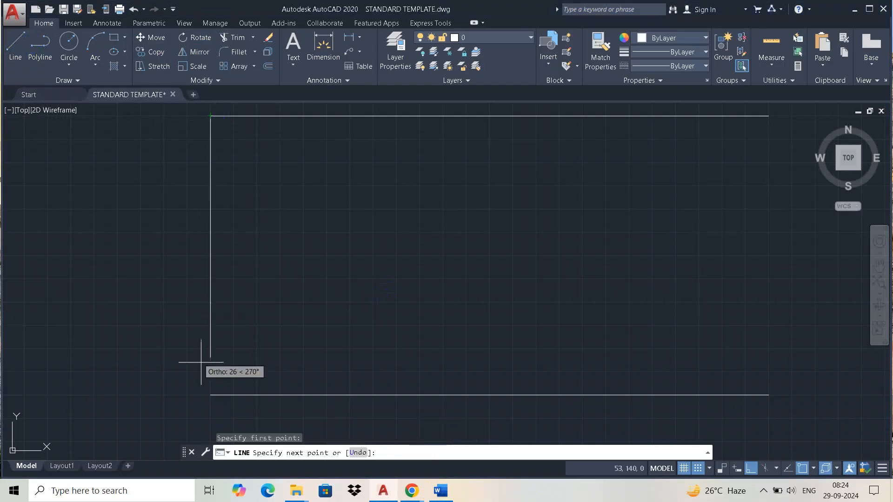
pyautogui.click(211, 395)
pyautogui.press('Escape')
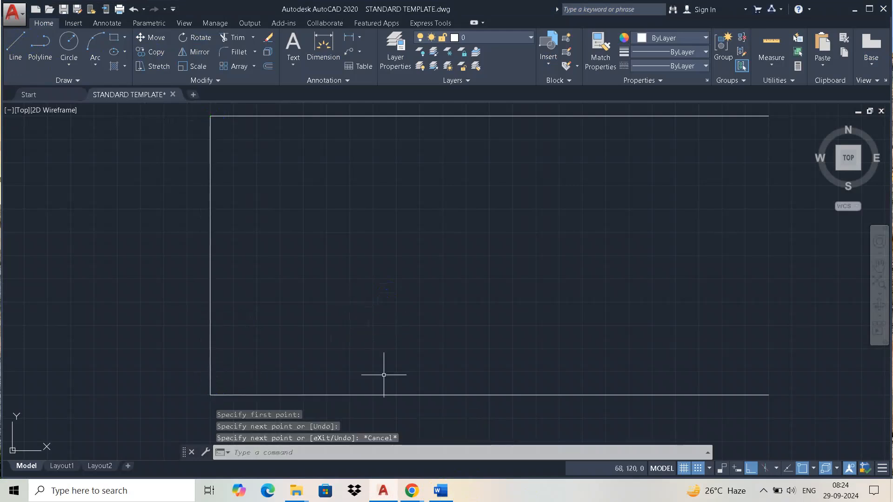
# Check the notch dimensions in the Word reference and offset the plate's upper edge 8 mm downward in AutoCAD
pyautogui.click(437, 490)
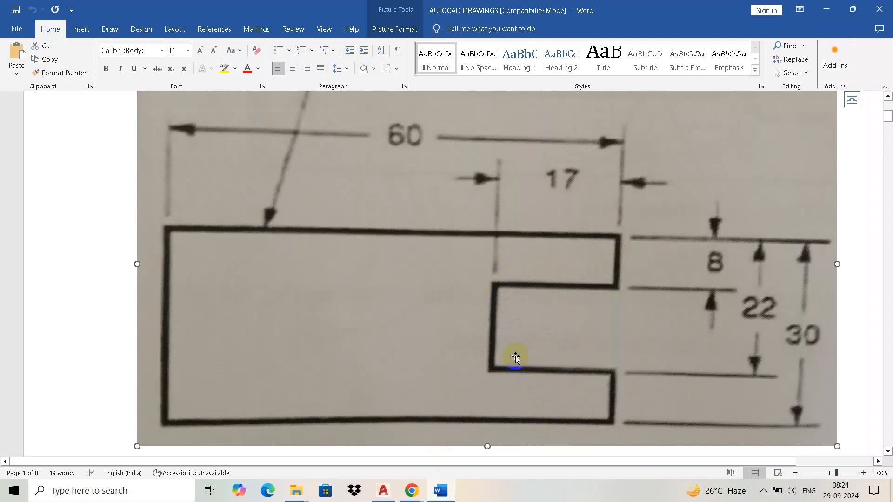
pyautogui.click(443, 491)
pyautogui.scroll(-4, 389, 243)
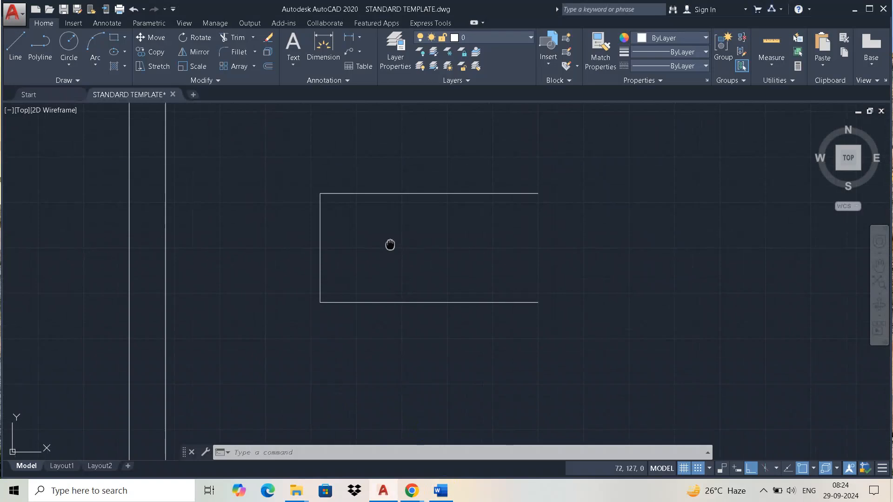
pyautogui.click(261, 69)
pyautogui.scroll(2, 423, 245)
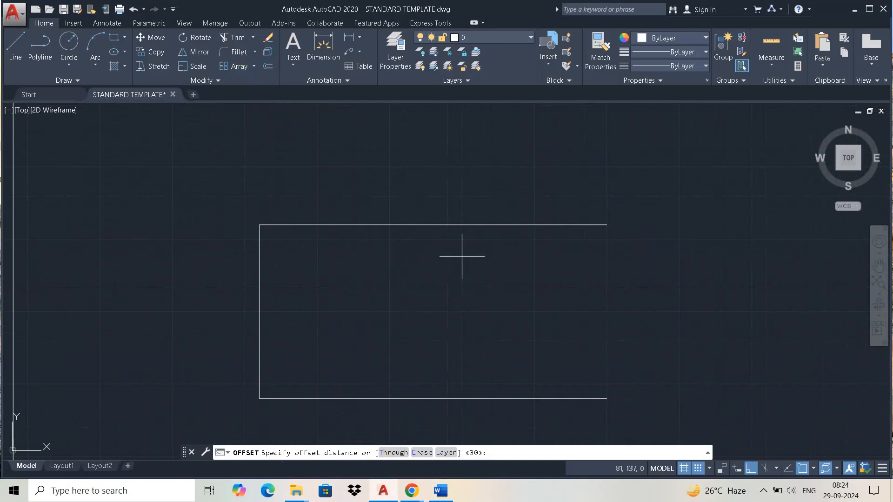
pyautogui.press('Return')
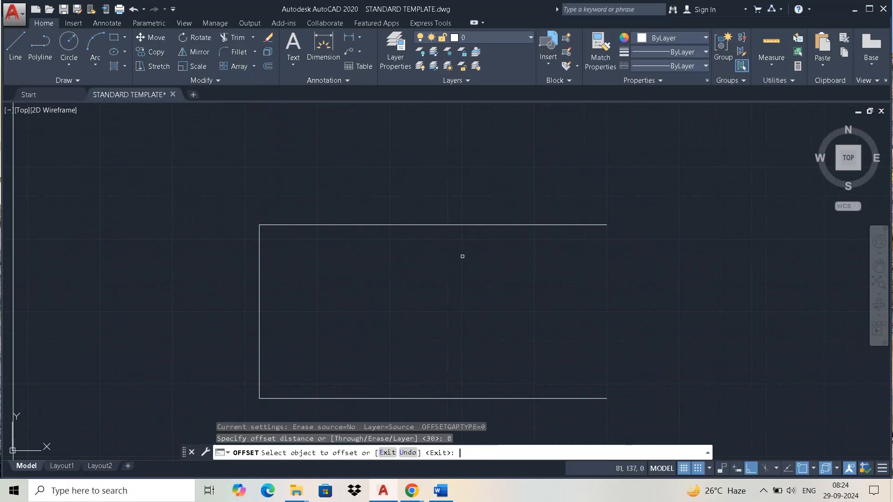
pyautogui.click(410, 225)
pyautogui.click(410, 262)
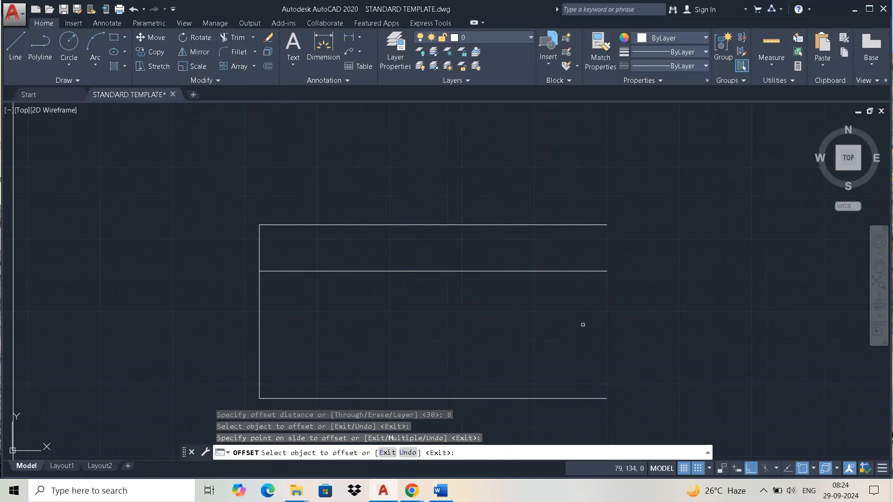
pyautogui.press('Escape')
pyautogui.rightClick(579, 323)
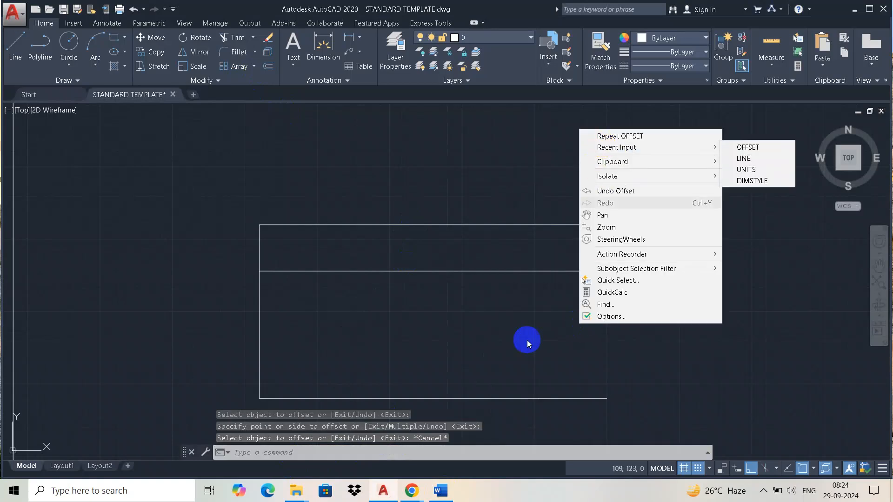
pyautogui.click(509, 323)
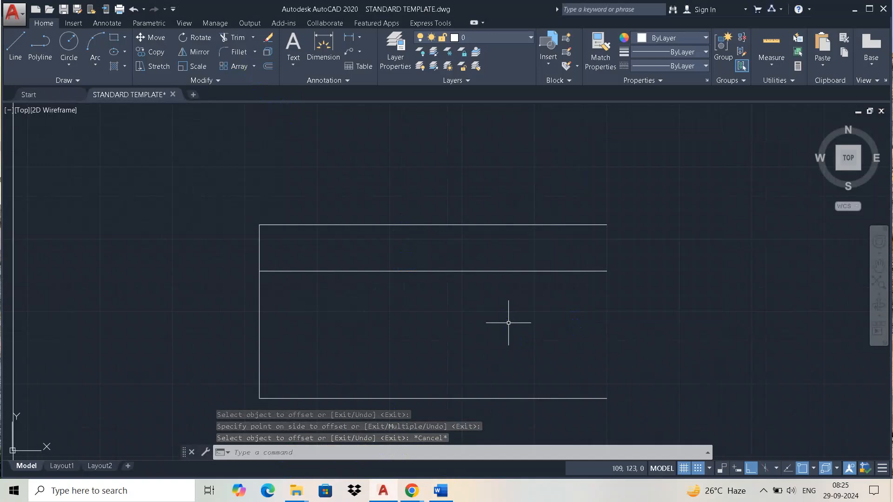
# Offset the plate's lower edge 8 mm upward to form the notch's lower boundary
pyautogui.rightClick(650, 217)
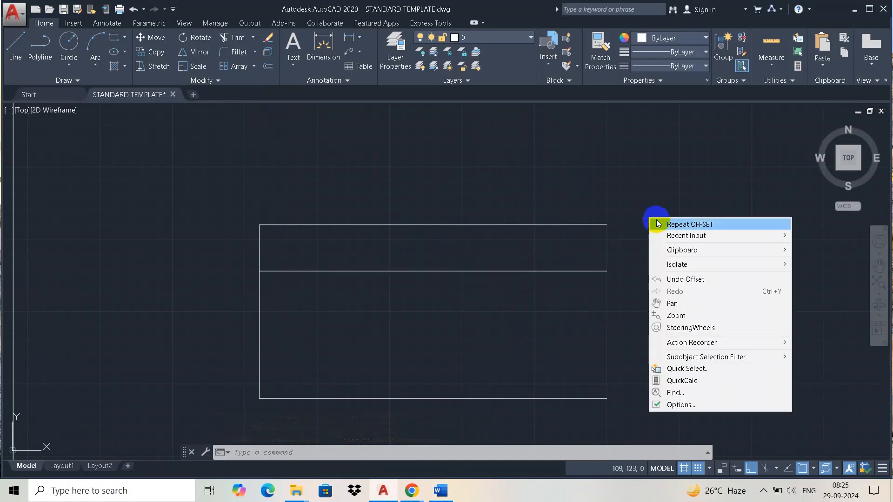
pyautogui.click(662, 225)
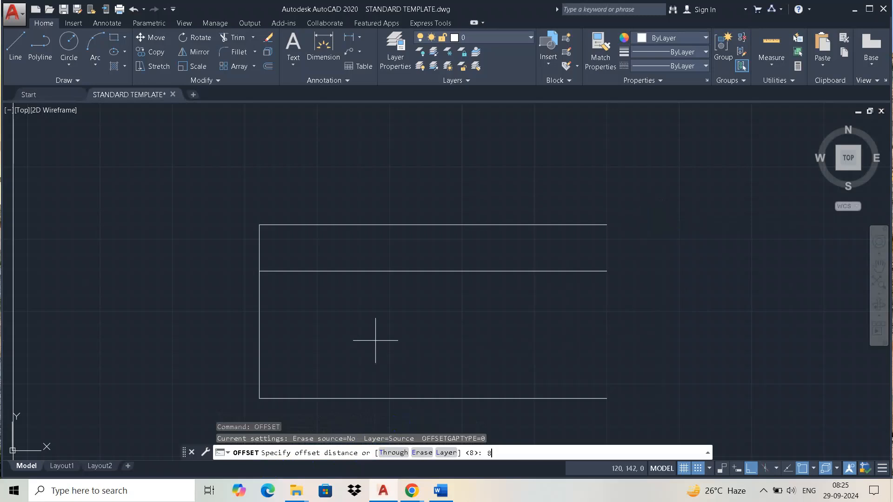
pyautogui.press('Return')
pyautogui.click(309, 453)
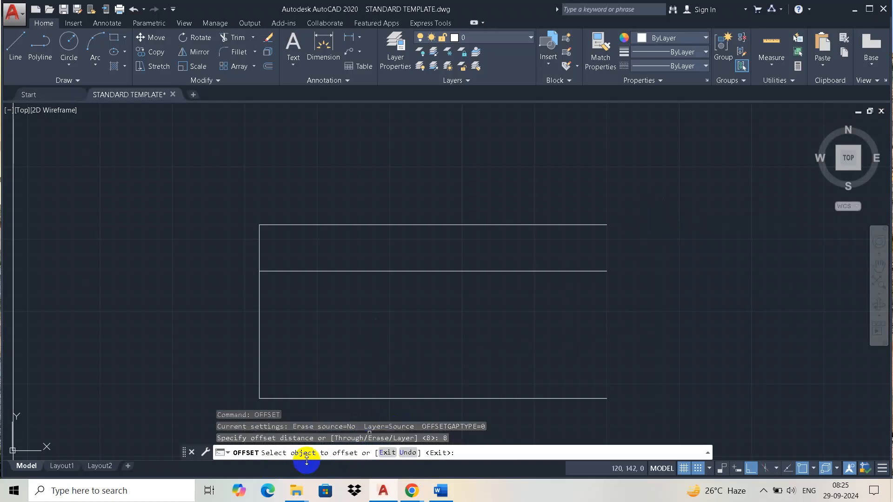
pyautogui.click(355, 399)
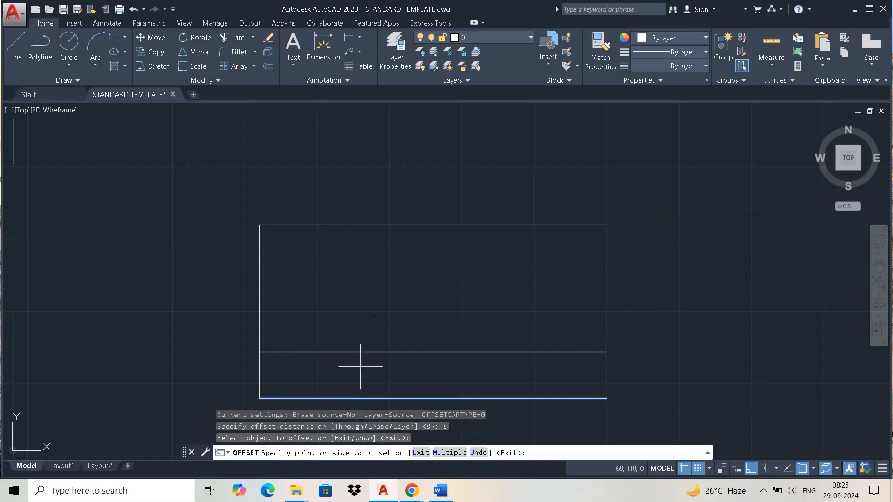
pyautogui.scroll(-1, 370, 386)
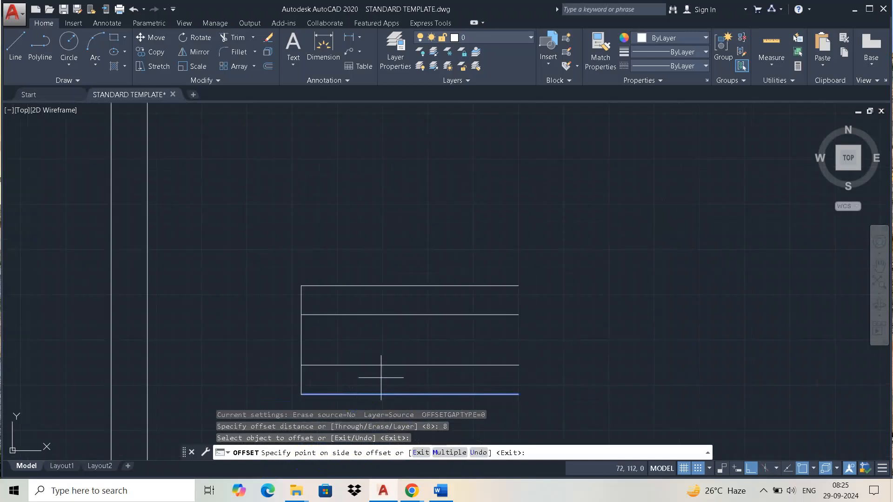
pyautogui.click(381, 379)
pyautogui.scroll(1, 377, 384)
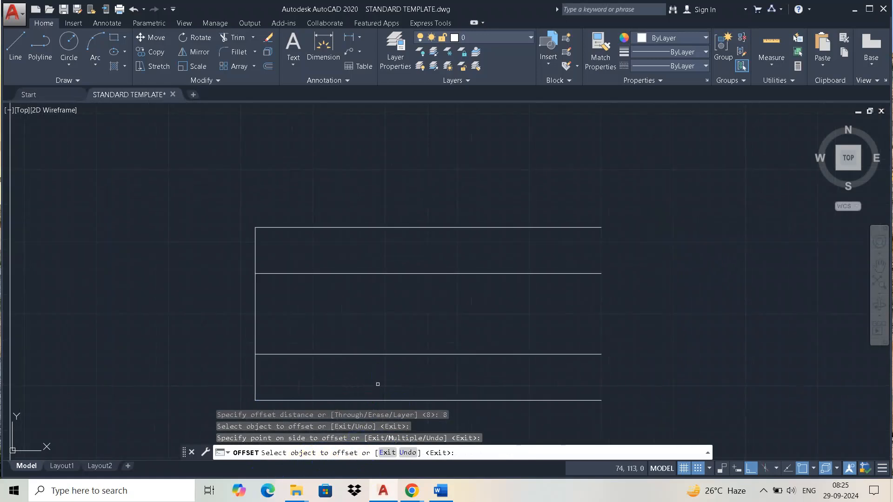
# Recheck the reference in Word and draw the plate's right edge in AutoCAD from the upper edge's right endpoint to the lower edge's
pyautogui.scroll(2, 405, 380)
pyautogui.scroll(-2, 408, 385)
pyautogui.moveTo(412, 386); pyautogui.dragTo(420, 367, button='middle')
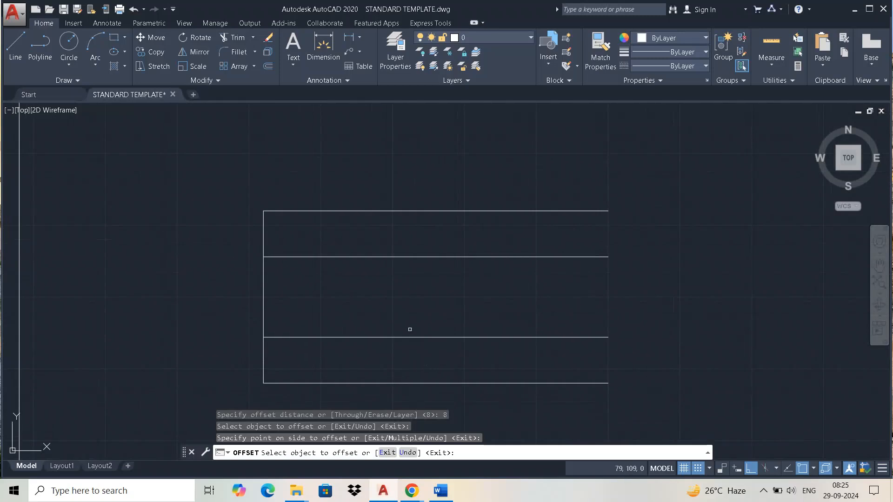
pyautogui.moveTo(441, 327); pyautogui.dragTo(448, 323, button='middle')
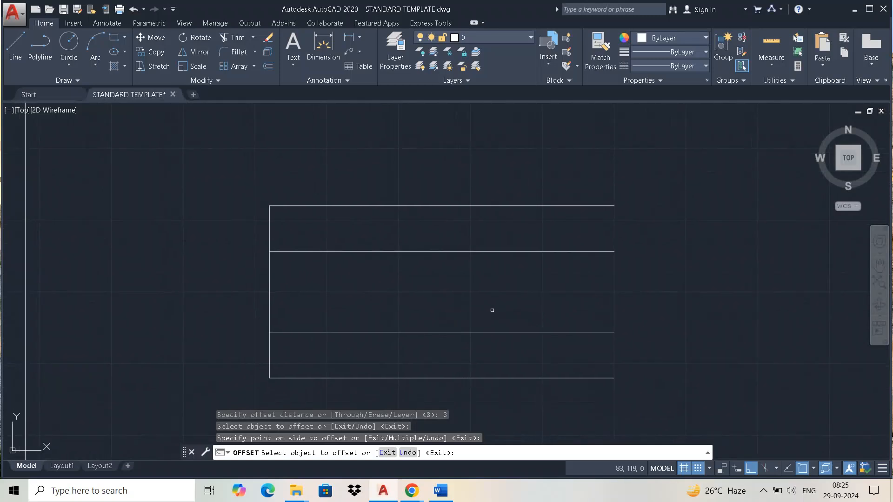
pyautogui.click(441, 492)
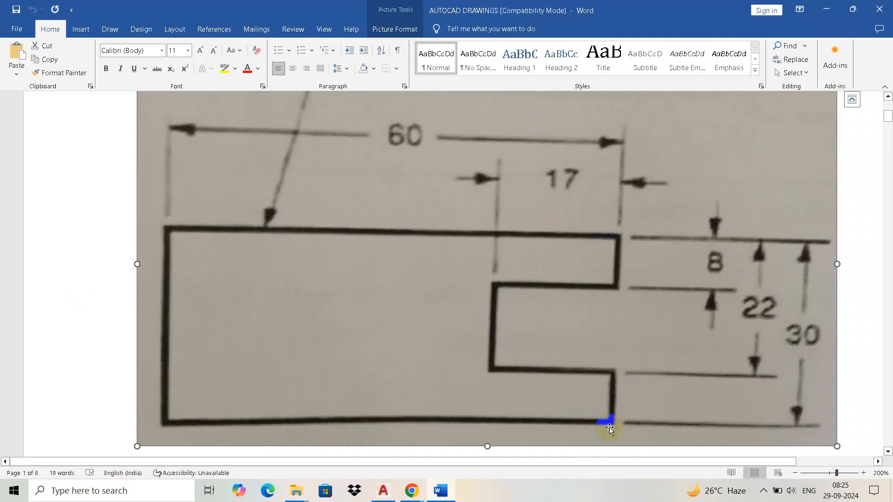
pyautogui.click(442, 490)
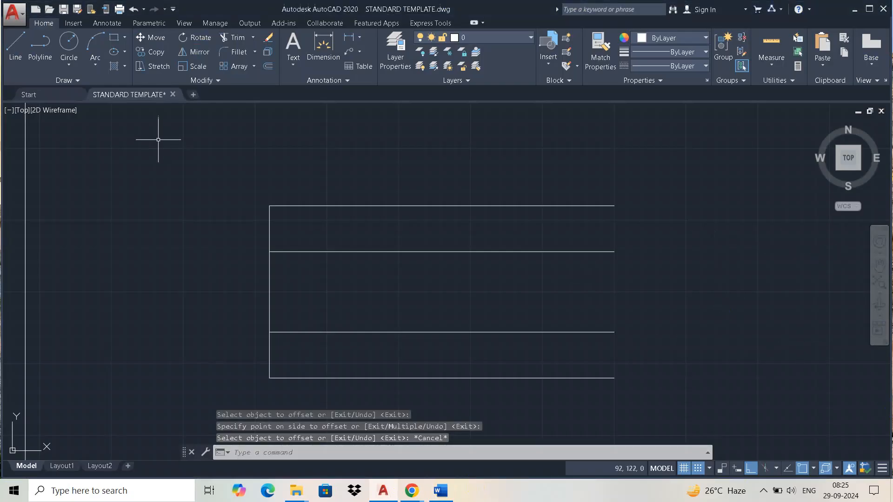
pyautogui.click(16, 46)
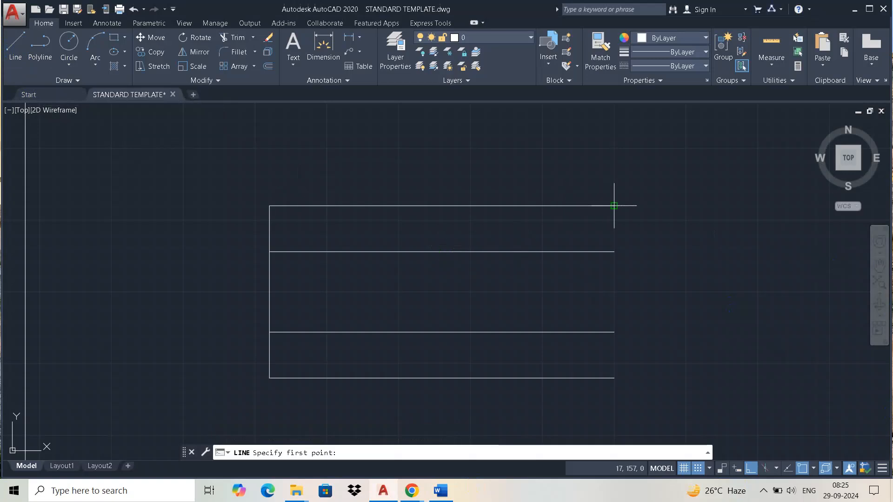
pyautogui.click(614, 206)
pyautogui.click(613, 378)
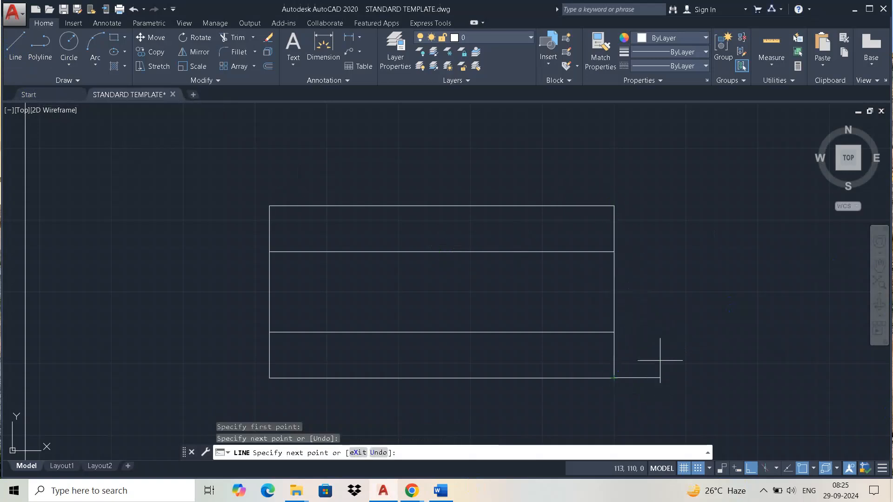
# Check the notch depth in the Word reference and offset the plate's right edge 17 mm inward in AutoCAD
pyautogui.press('Escape')
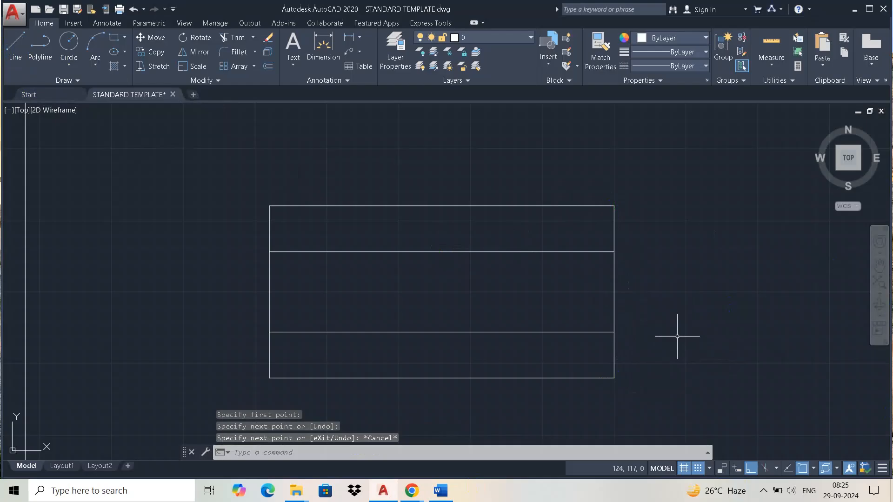
pyautogui.hotkey('alt', 'Tab')
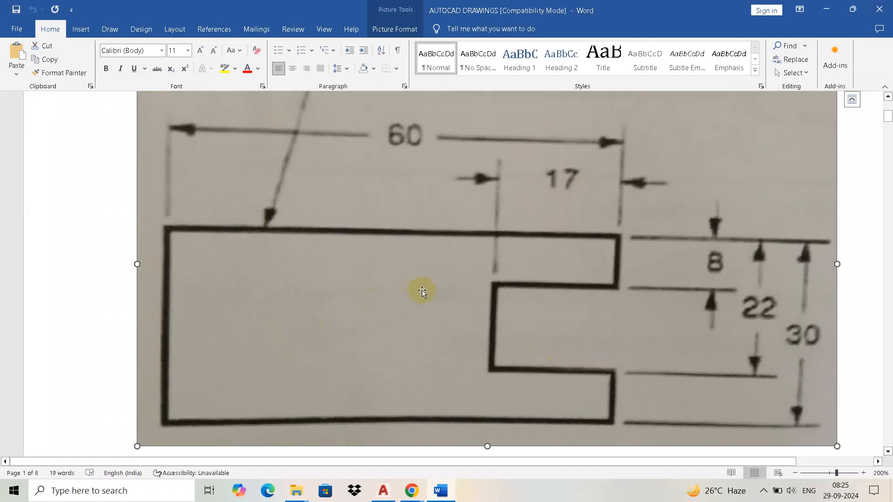
pyautogui.hotkey('alt', 'Tab')
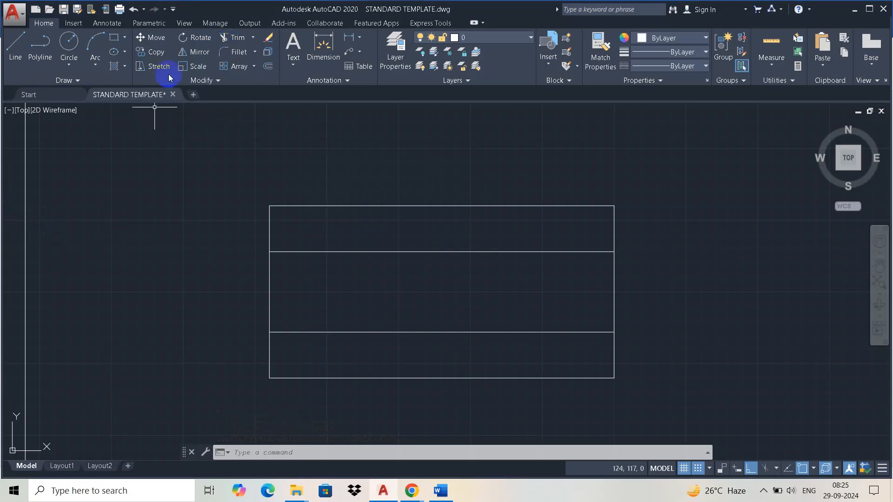
pyautogui.click(269, 66)
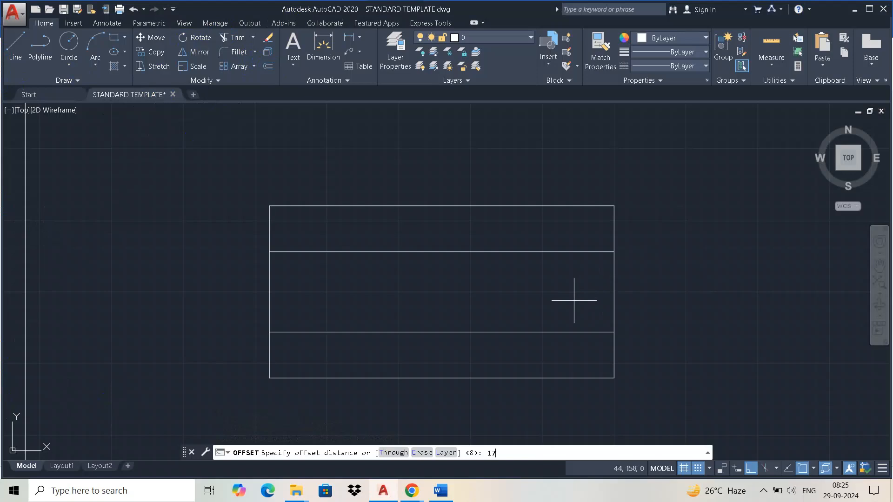
pyautogui.press('Return')
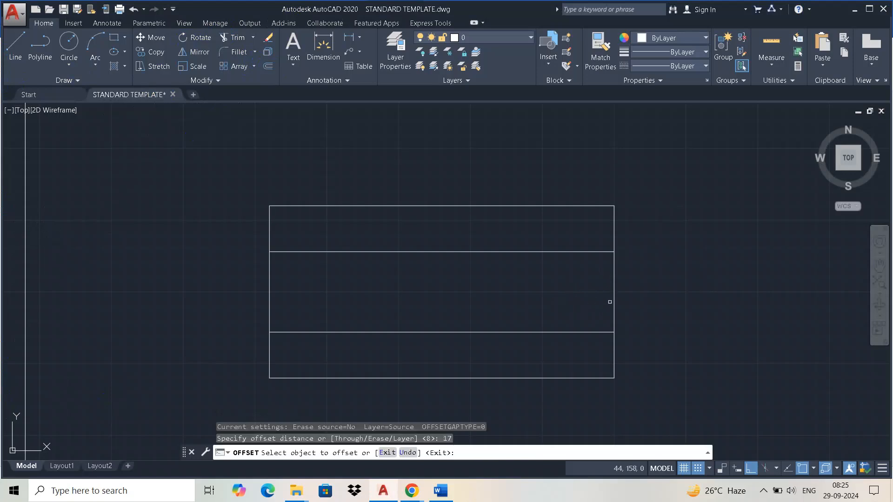
pyautogui.click(611, 292)
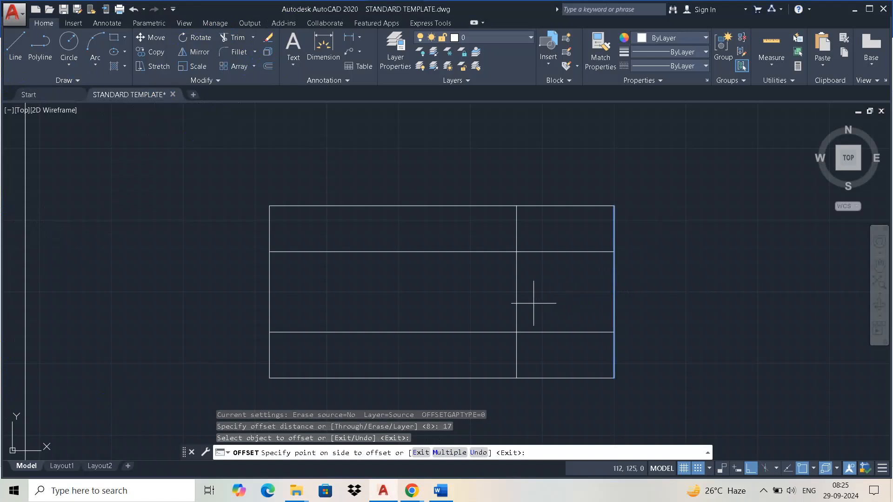
pyautogui.click(542, 325)
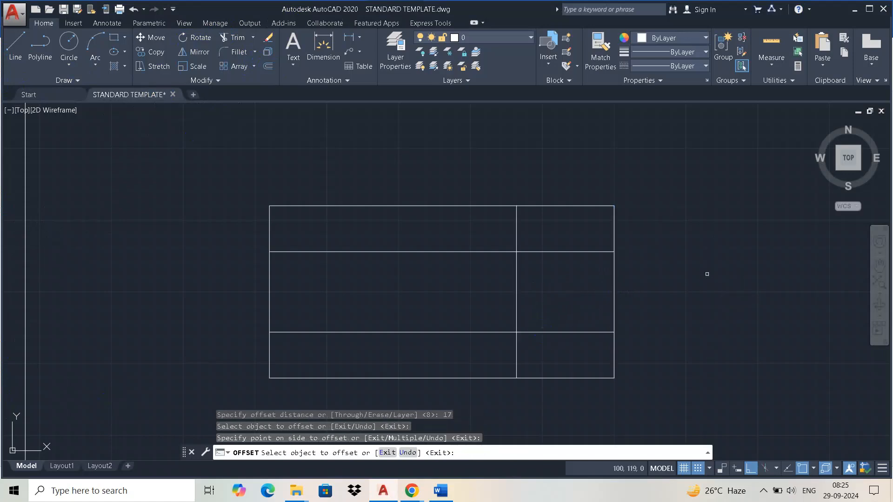
pyautogui.press('Escape')
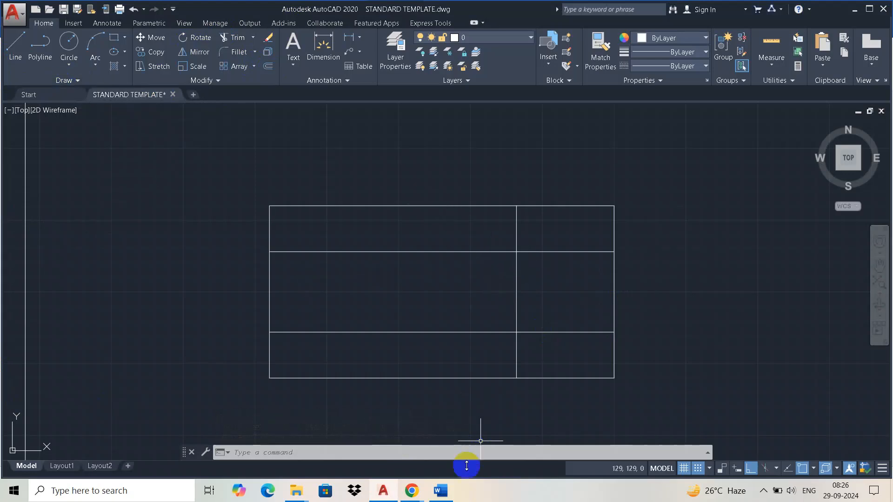
# Review the notch outline in the Word reference and compare it with the construction lines in AutoCAD
pyautogui.click(444, 491)
pyautogui.click(440, 489)
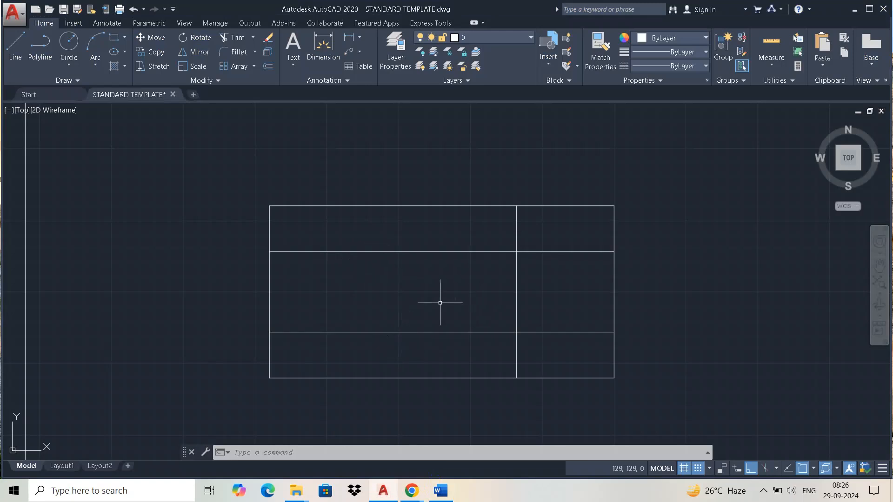
pyautogui.click(441, 491)
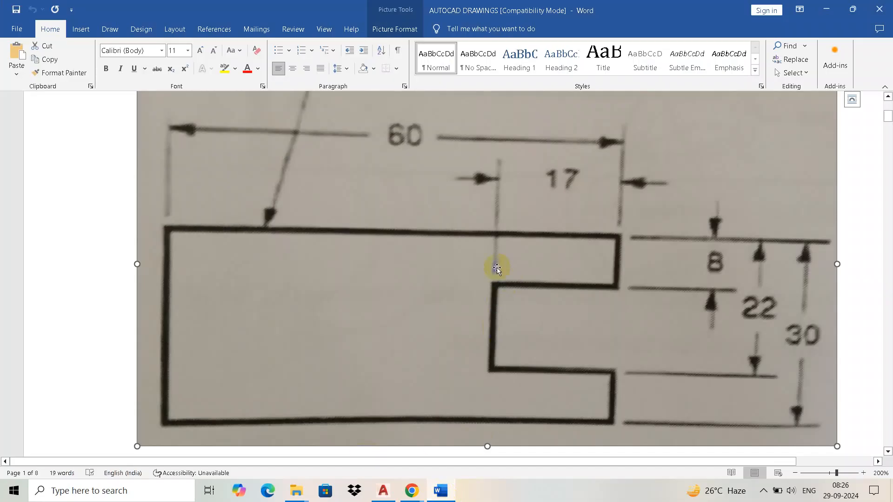
pyautogui.click(442, 490)
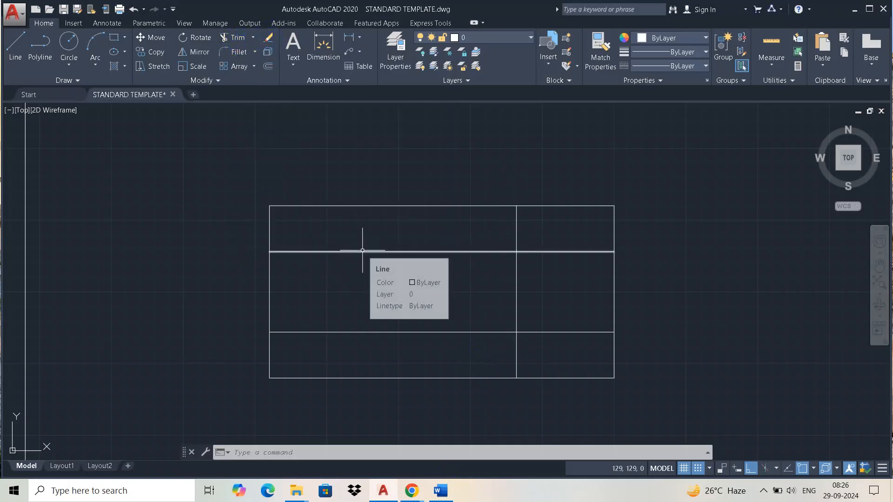
pyautogui.click(241, 45)
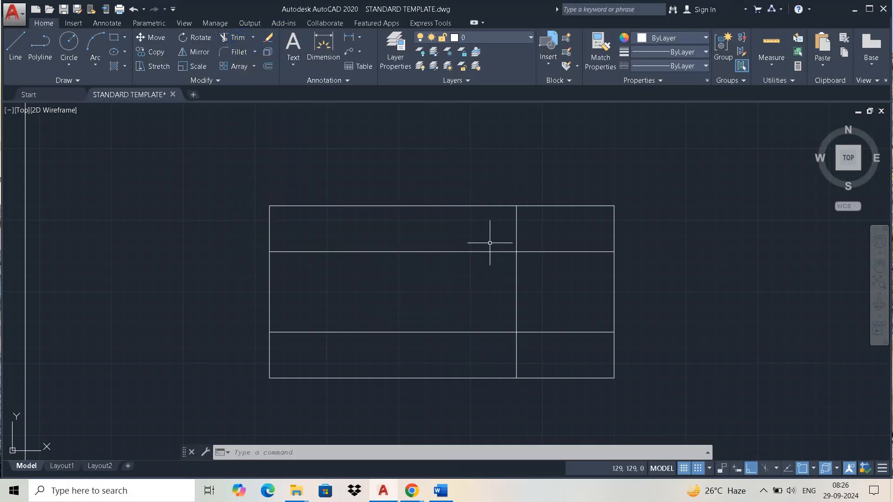
pyautogui.click(262, 37)
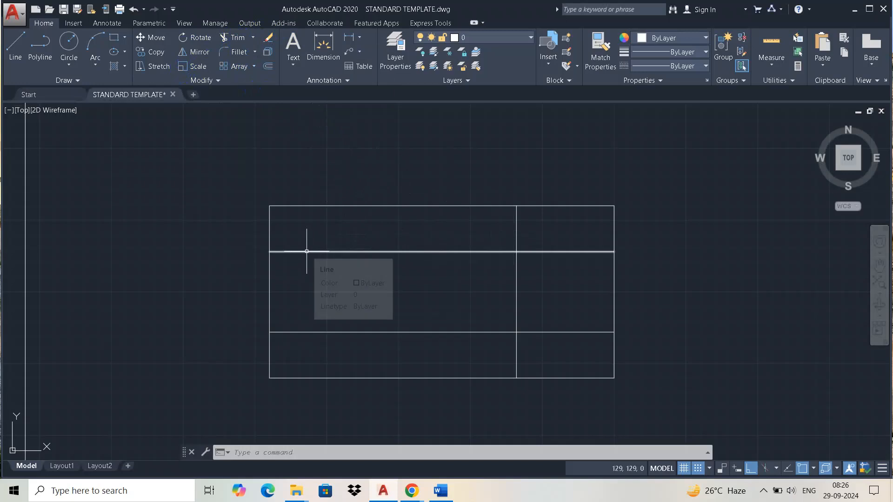
pyautogui.click(225, 40)
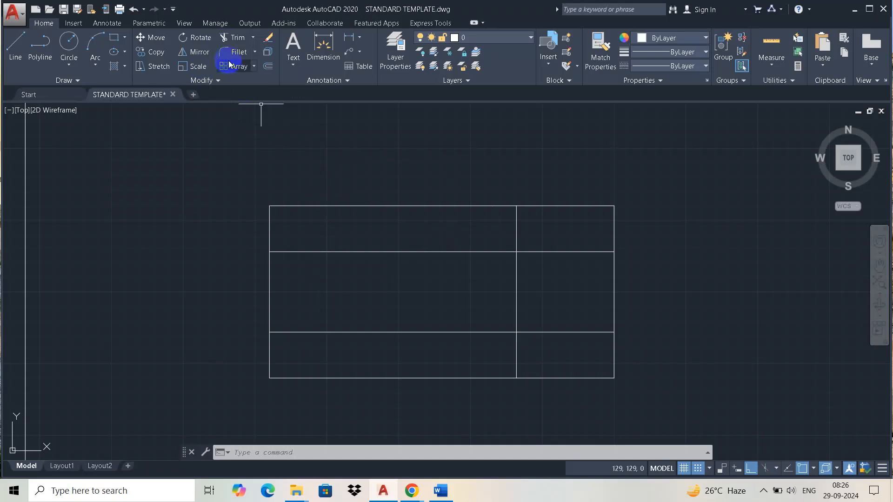
# Trim both 8 mm offset lines left of the notch's vertical line, using that vertical line as the cutting edge and rechecking the Word reference
pyautogui.click(234, 44)
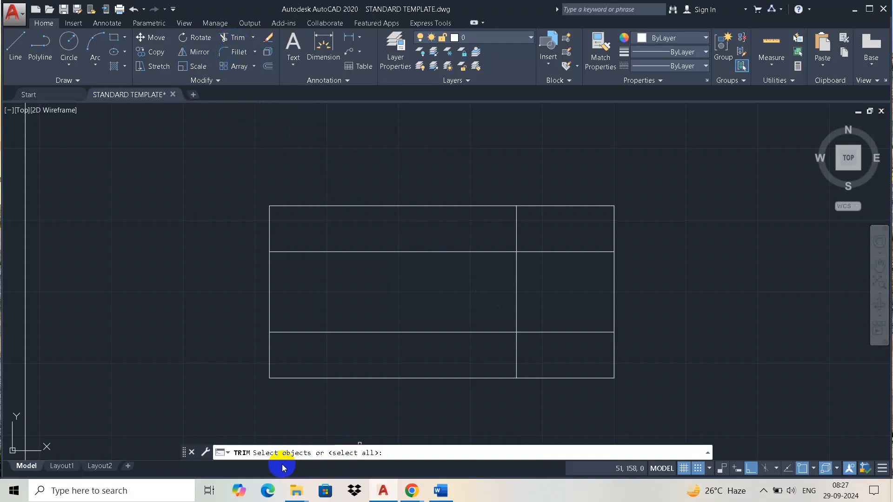
pyautogui.click(309, 456)
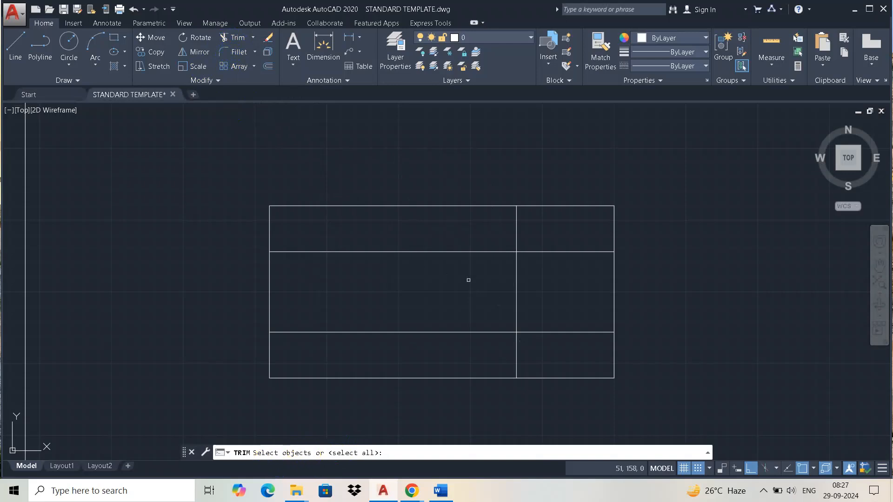
pyautogui.click(517, 291)
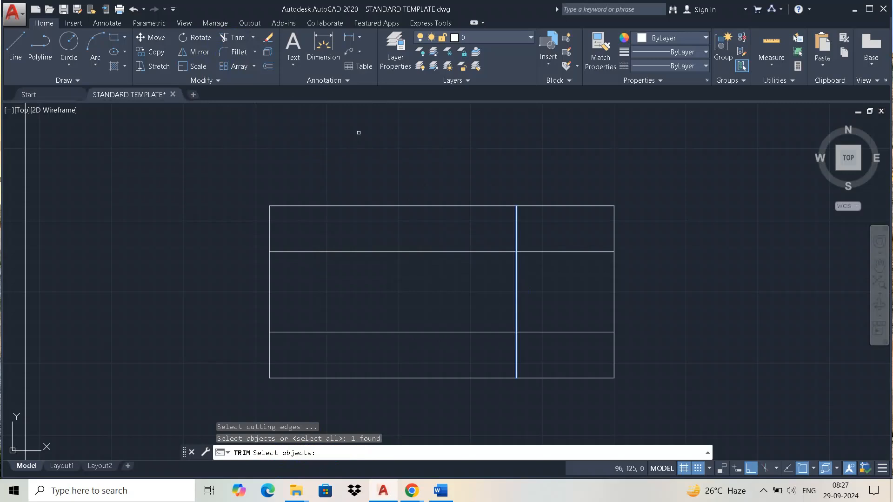
pyautogui.press('Return')
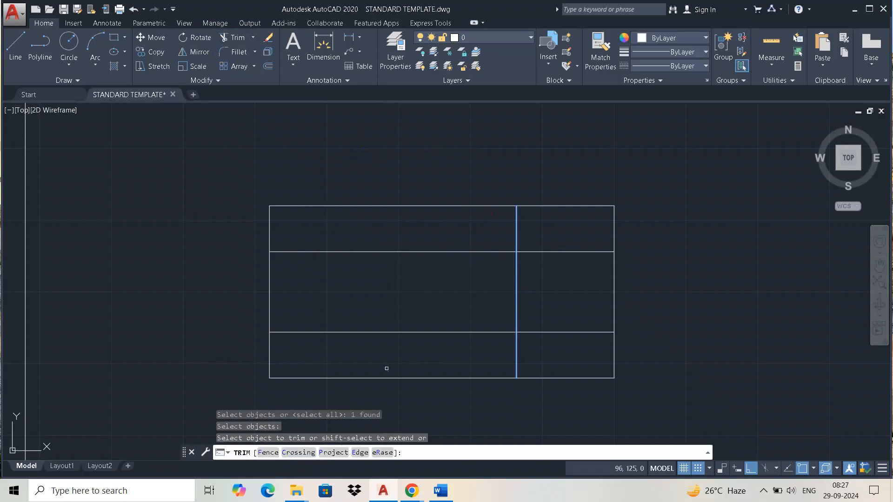
pyautogui.click(243, 458)
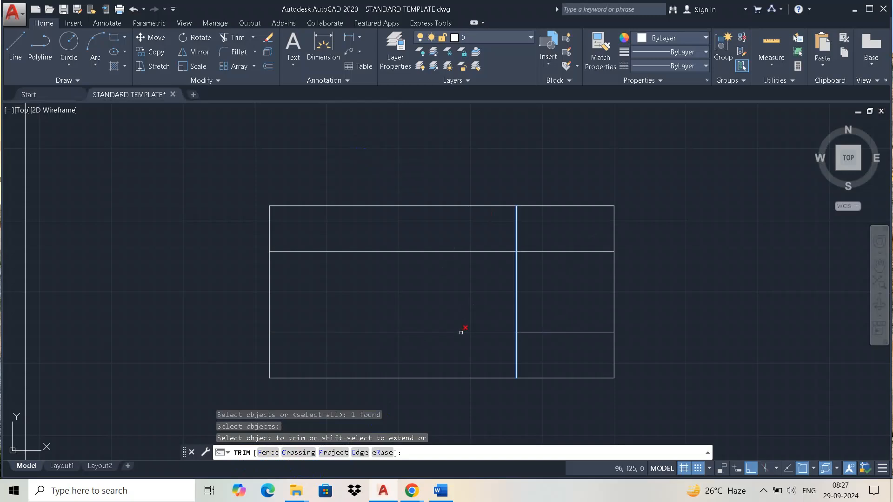
pyautogui.hotkey('alt', 'Tab')
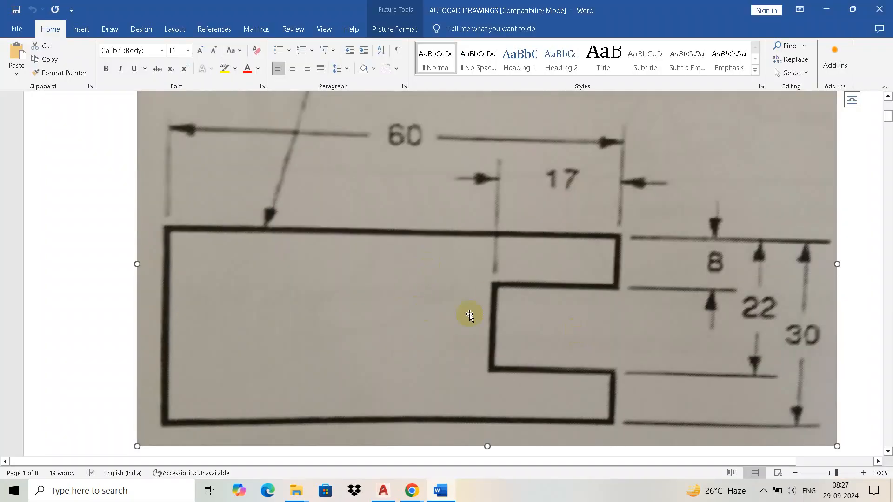
pyautogui.hotkey('alt', 'Tab')
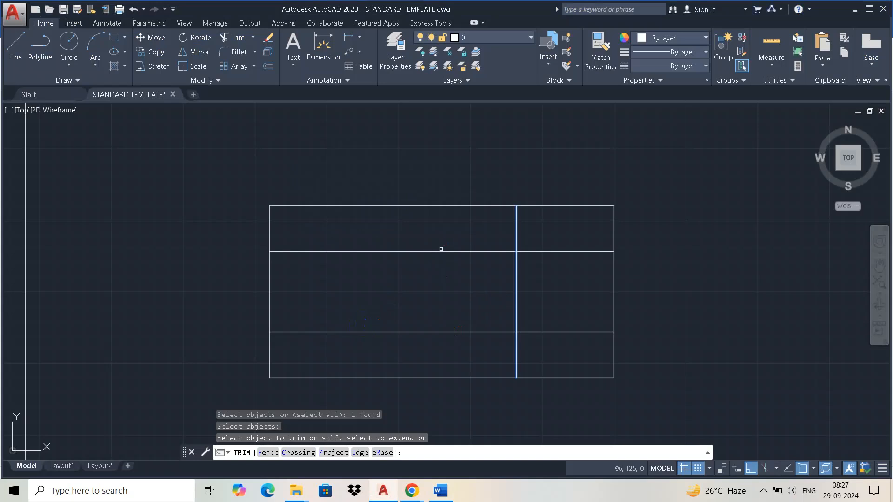
pyautogui.click(448, 251)
pyautogui.click(458, 332)
# Recheck the Word reference and try to trim the lower end of the notch's vertical line in AutoCAD
pyautogui.hotkey('alt', 'Tab')
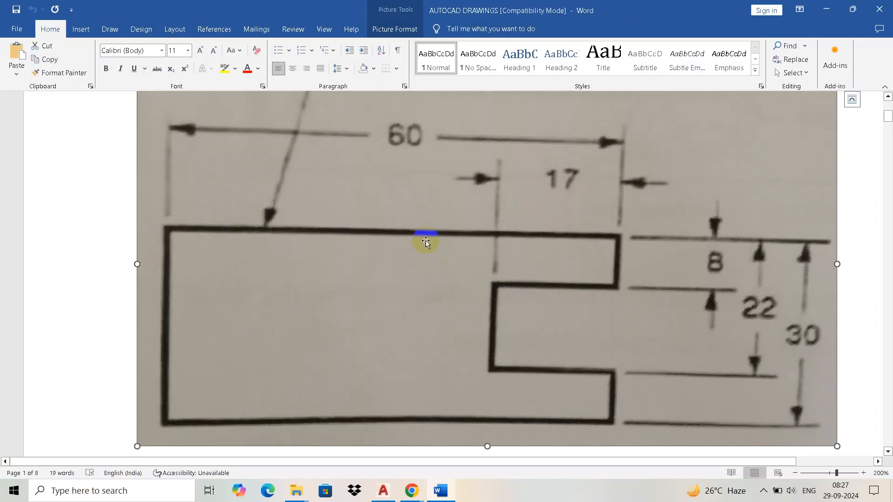
pyautogui.hotkey('alt', 'Tab')
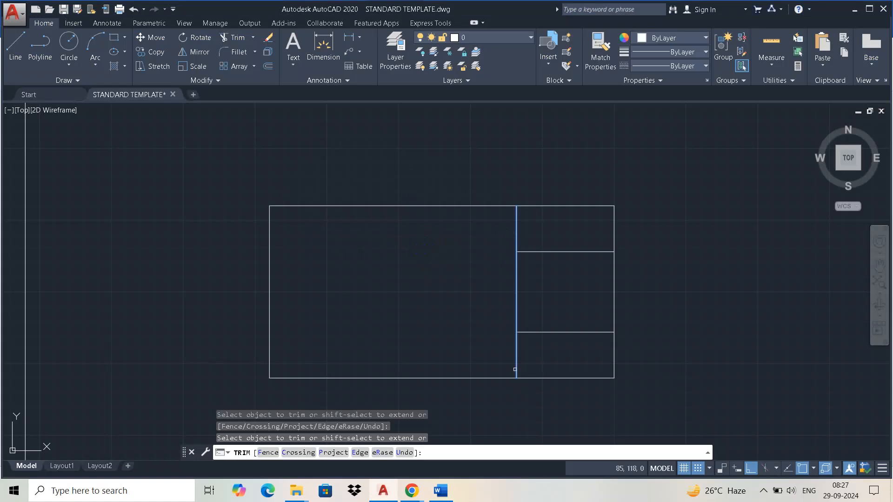
pyautogui.click(515, 369)
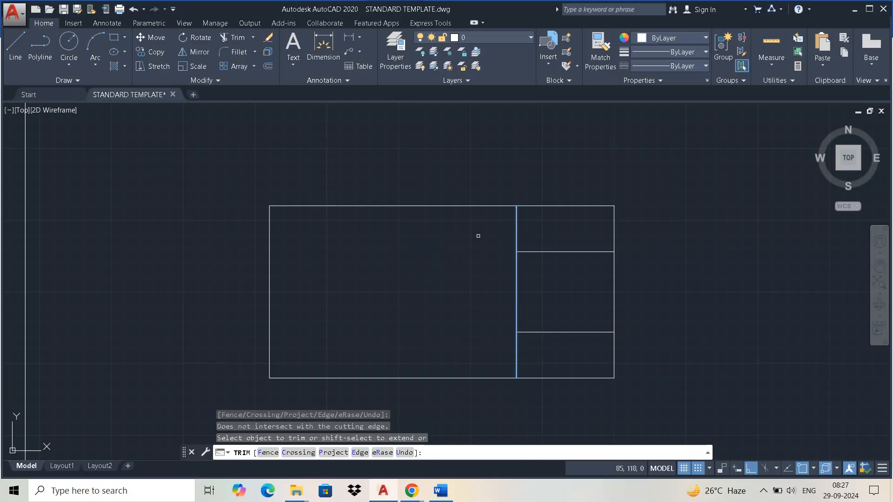
pyautogui.press('Escape')
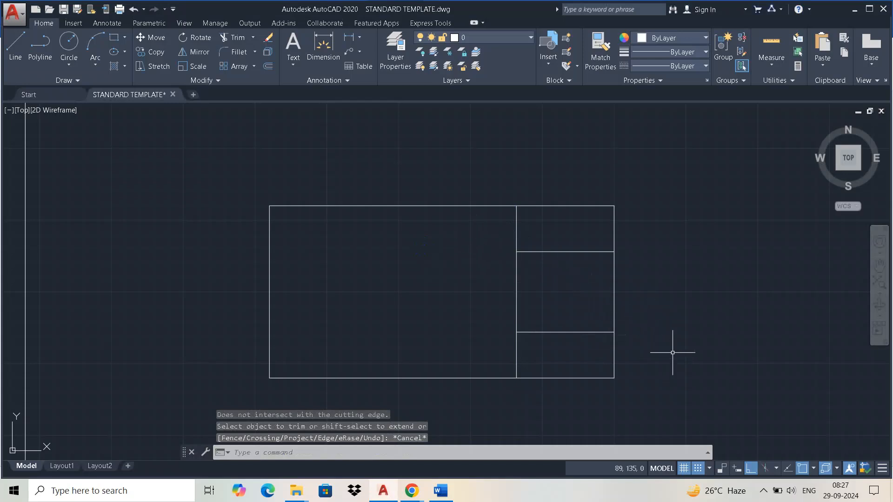
pyautogui.click(551, 251)
pyautogui.click(551, 332)
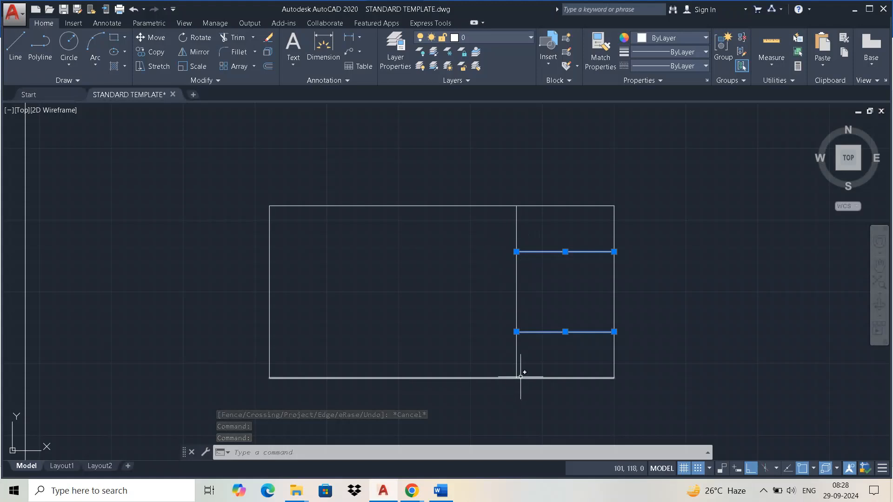
pyautogui.press('Escape')
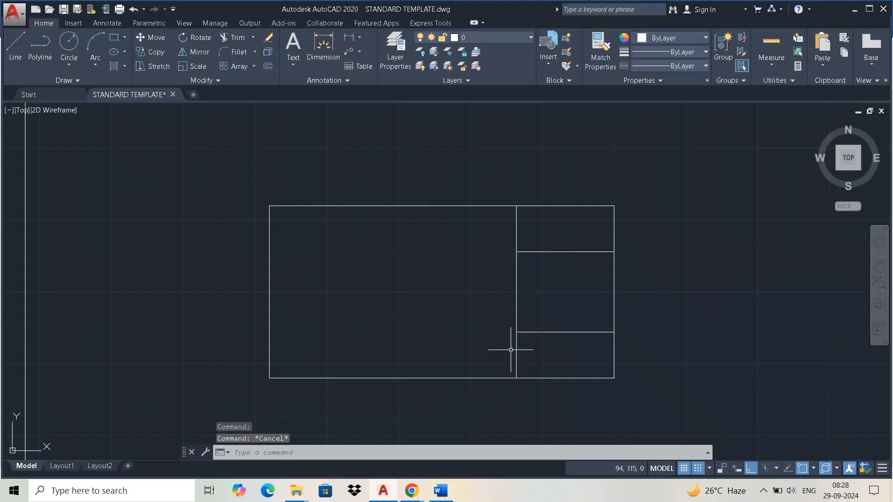
# Trim the vertical line above and below the notch, using the notch's two horizontal lines as cutting edges
pyautogui.click(236, 42)
pyautogui.click(546, 253)
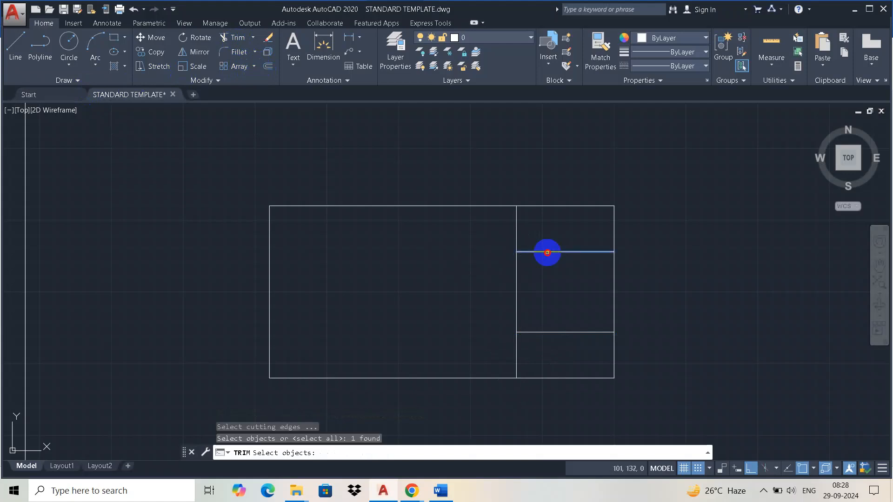
pyautogui.click(552, 331)
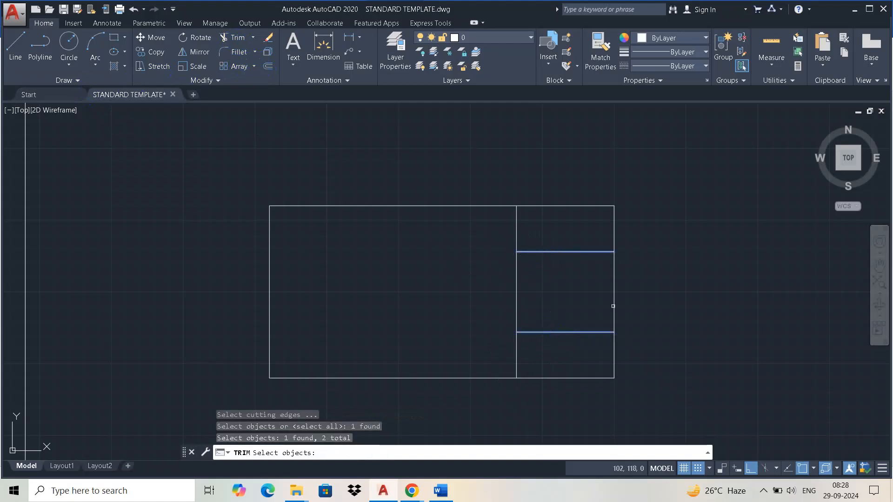
pyautogui.press('Return')
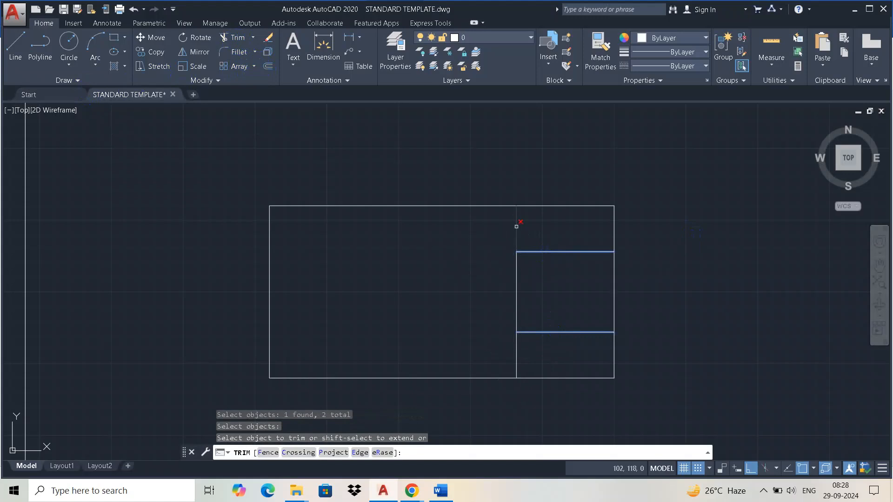
pyautogui.click(516, 227)
pyautogui.click(512, 365)
pyautogui.click(516, 359)
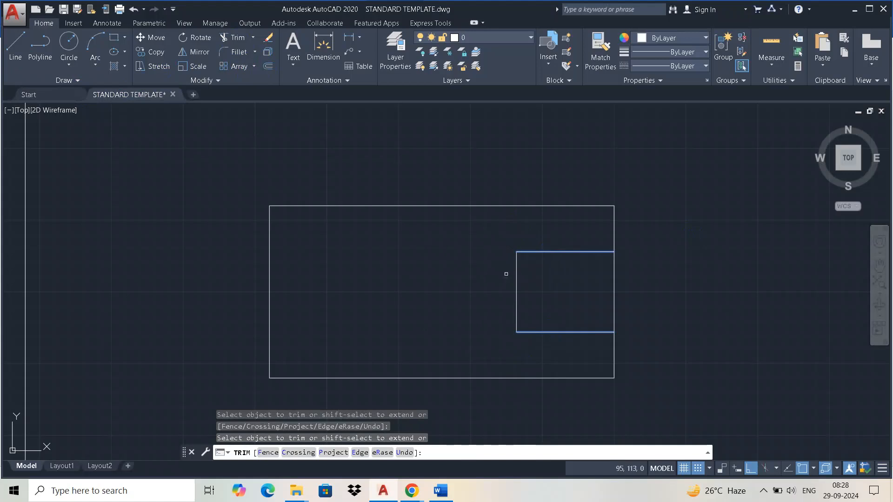
pyautogui.click(519, 258)
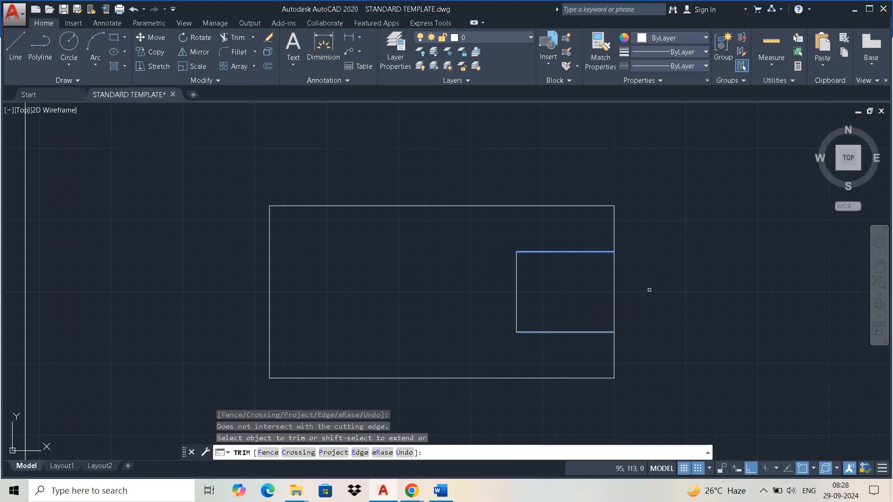
# Check the notch opening in the Word reference and trim the plate's right edge between the two horizontal notch lines in AutoCAD
pyautogui.hotkey('alt', 'Tab')
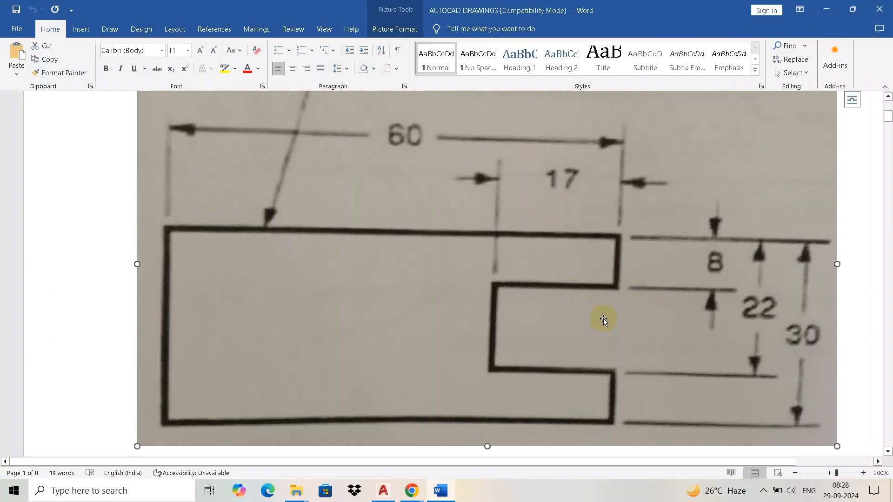
pyautogui.hotkey('alt', 'Tab')
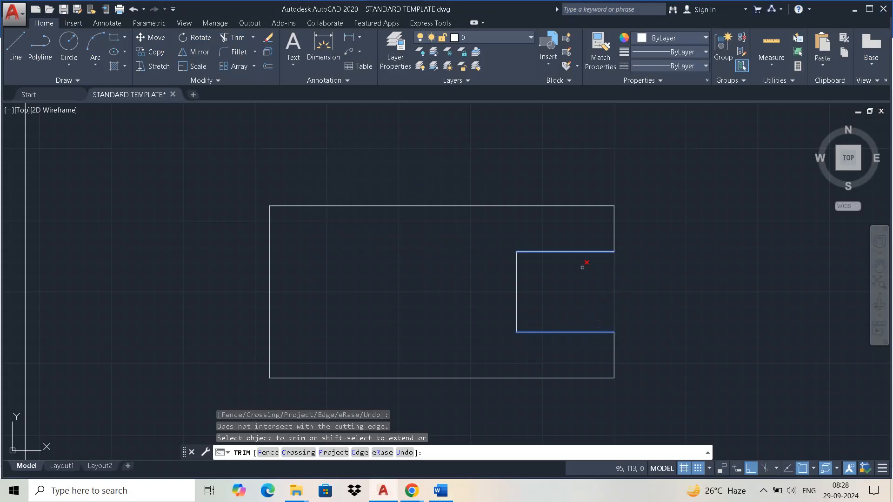
pyautogui.click(614, 295)
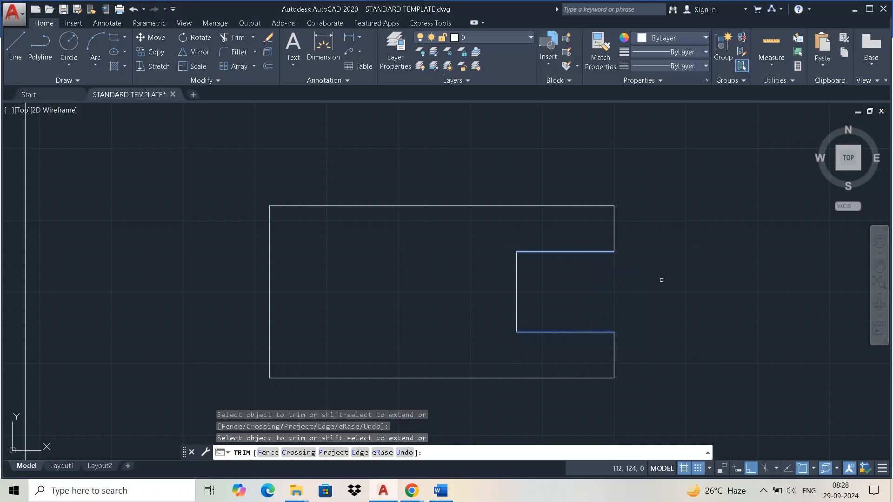
# Leave Trim and dimension the plate's overall width between its two upper corners, placing the dimension line above the plate
pyautogui.press('Escape')
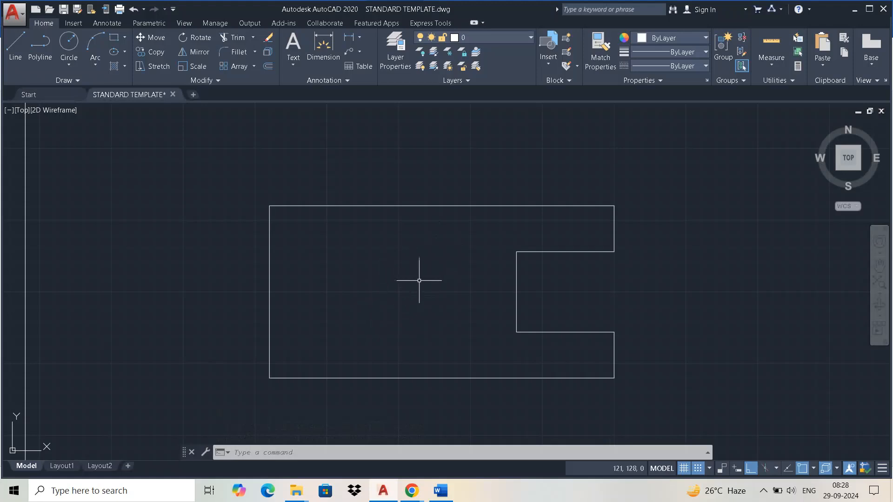
pyautogui.click(318, 44)
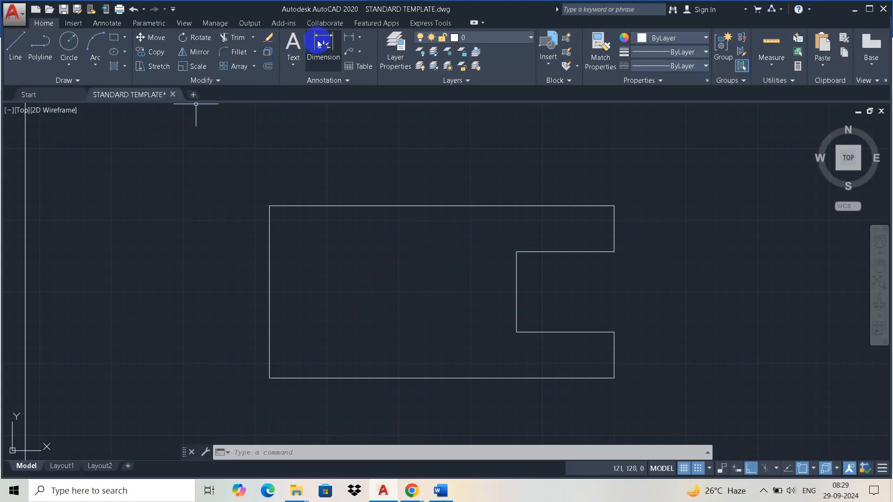
pyautogui.press('Return')
pyautogui.click(270, 208)
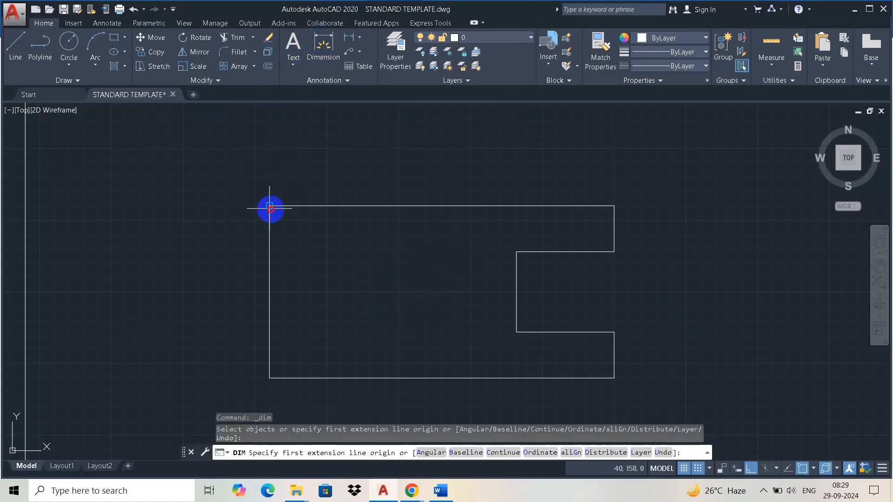
pyautogui.click(613, 204)
pyautogui.click(511, 153)
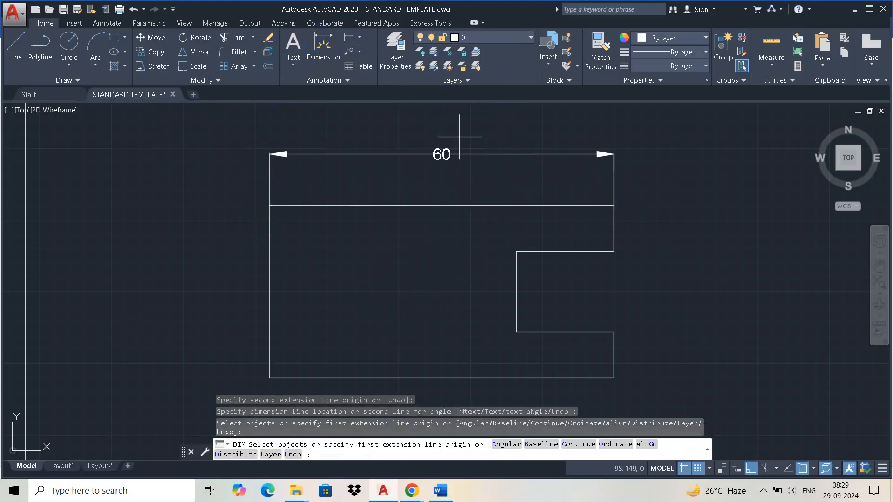
pyautogui.rightClick(691, 184)
pyautogui.click(710, 185)
# Dimension the plate's overall height from its upper-right to its lower-right corner, placing the dimension well to the right of the plate
pyautogui.rightClick(705, 183)
pyautogui.click(711, 184)
pyautogui.click(613, 205)
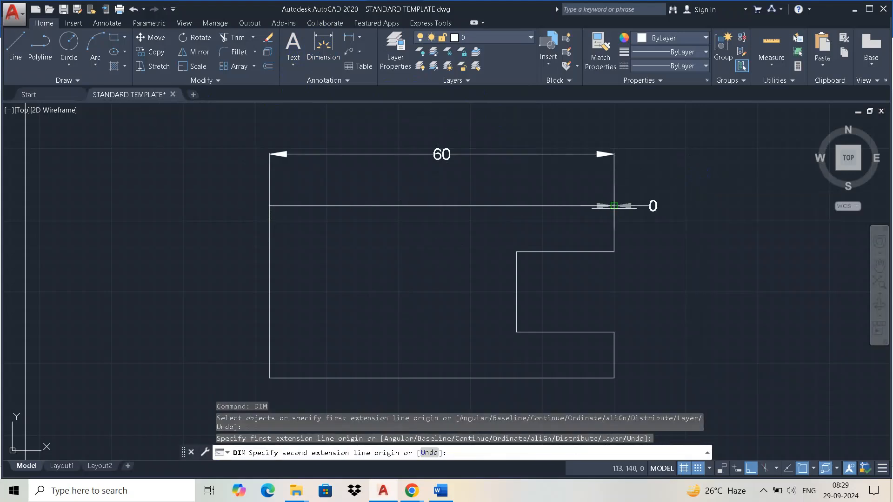
pyautogui.click(614, 377)
pyautogui.click(751, 319)
pyautogui.rightClick(689, 140)
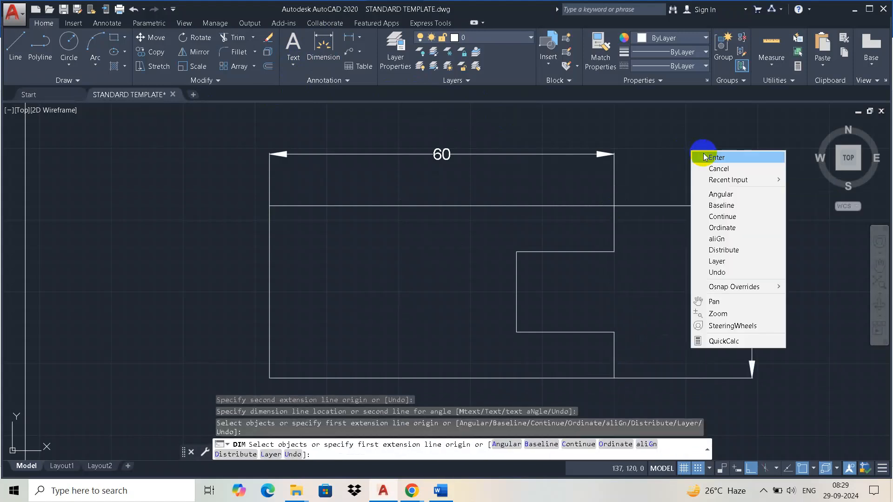
pyautogui.click(702, 152)
# Dimension from the plate's upper-right corner down to the notch's lower edge, placing it inside the overall height dimension
pyautogui.rightClick(703, 162)
pyautogui.click(716, 175)
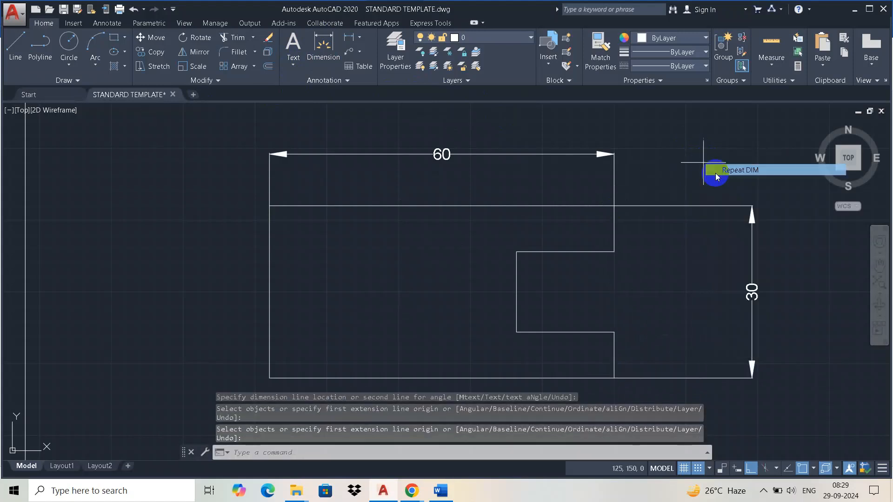
pyautogui.click(613, 206)
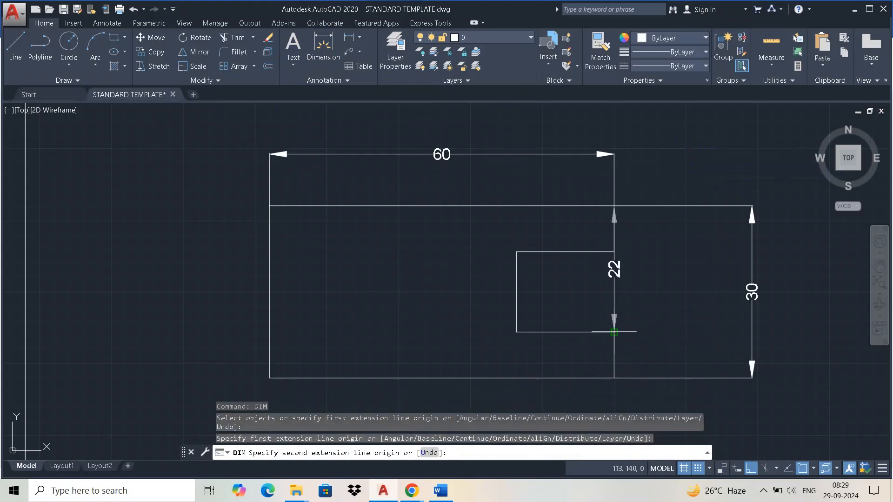
pyautogui.click(613, 332)
pyautogui.click(703, 305)
pyautogui.rightClick(663, 165)
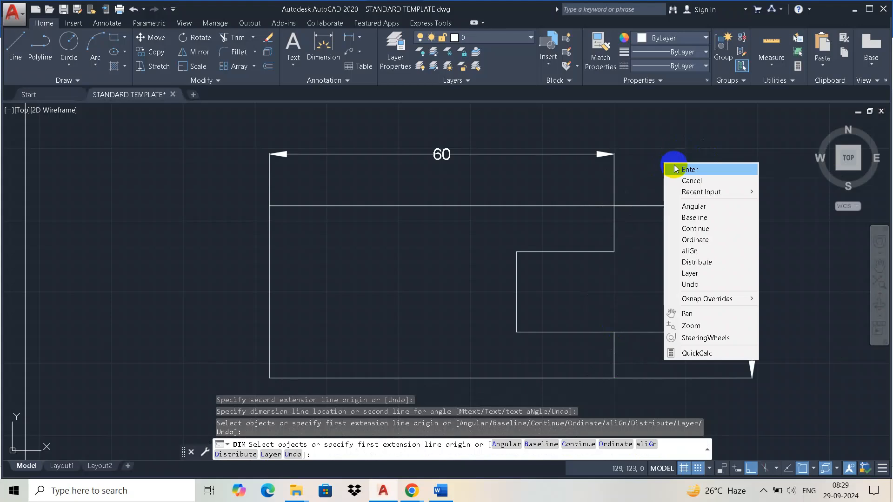
pyautogui.click(669, 170)
# Dimension from the plate's upper-right corner down to the notch's upper edge, placing it closest to the plate's right side
pyautogui.rightClick(656, 169)
pyautogui.click(663, 172)
pyautogui.press('Return')
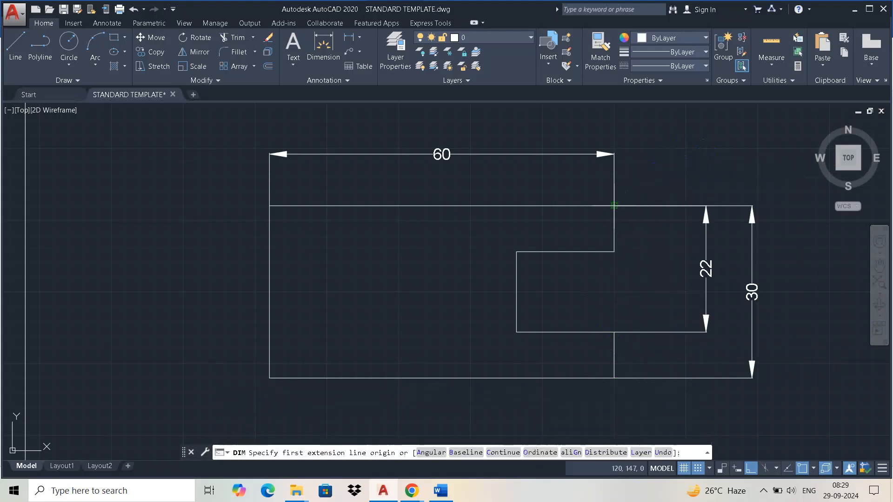
pyautogui.click(614, 205)
pyautogui.click(615, 251)
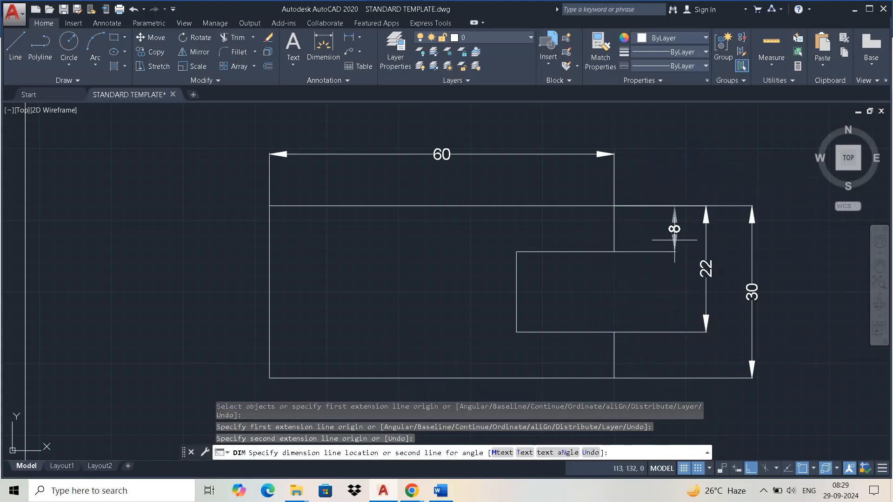
pyautogui.click(669, 232)
pyautogui.rightClick(647, 143)
pyautogui.click(661, 149)
# Dimension the notch's horizontal depth from the plate's upper-right corner, placing it between the top edge and the overall width dimension
pyautogui.rightClick(666, 150)
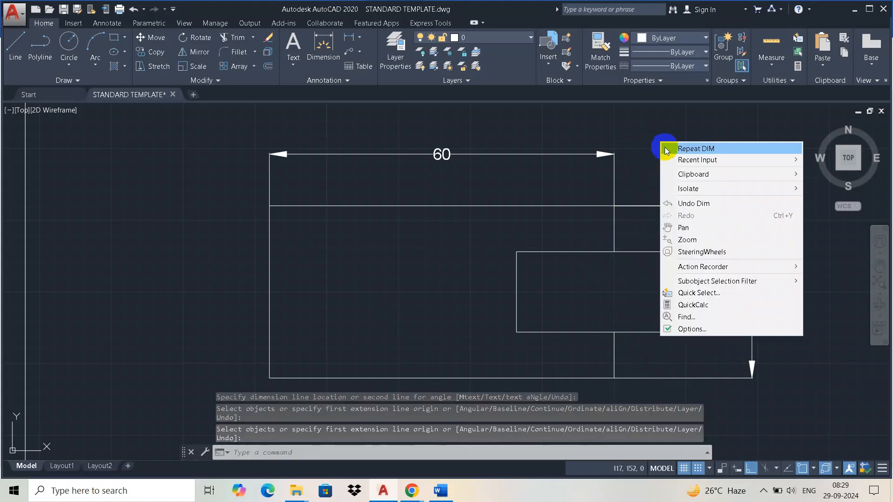
pyautogui.click(669, 149)
pyautogui.press('Return')
pyautogui.click(614, 205)
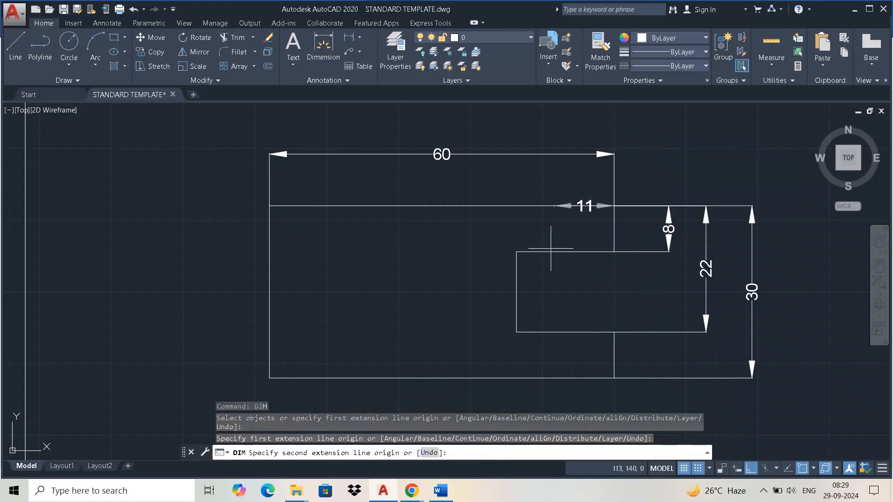
pyautogui.click(516, 255)
pyautogui.click(544, 186)
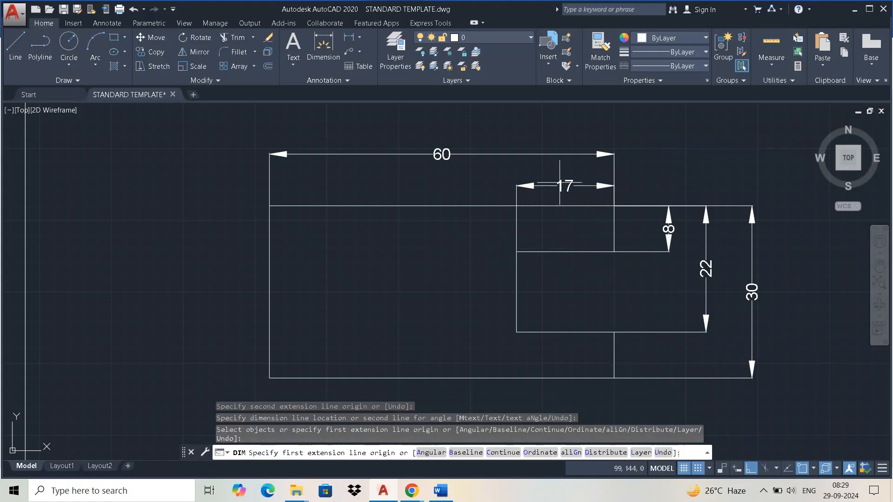
# Compare the plate's dimensions with the reference drawing in Word and return to AutoCAD
pyautogui.scroll(-5, 674, 165)
pyautogui.scroll(4, 670, 163)
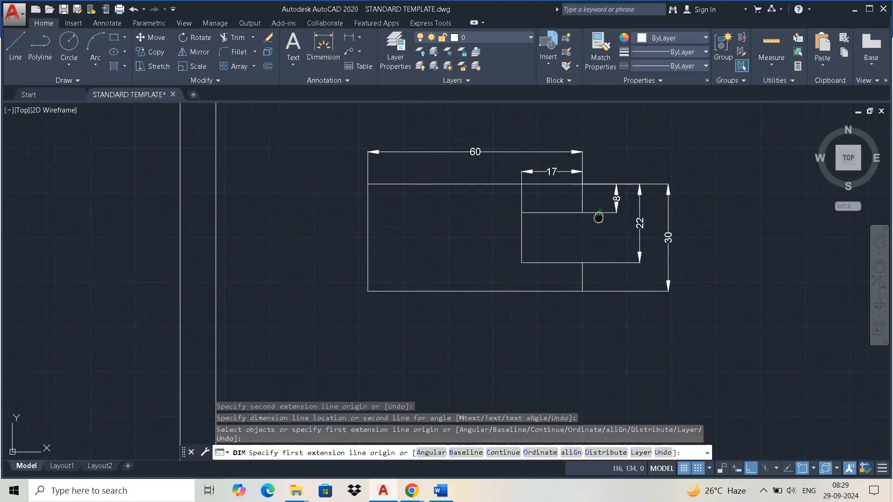
pyautogui.click(440, 491)
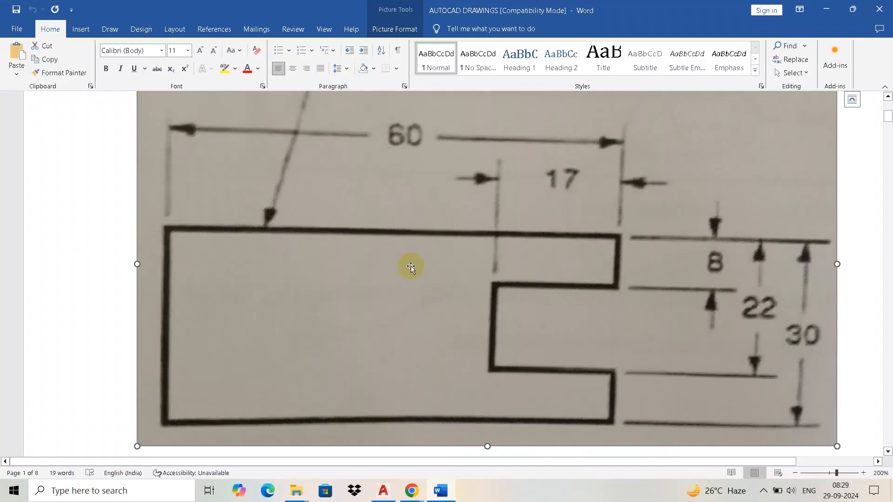
pyautogui.click(440, 489)
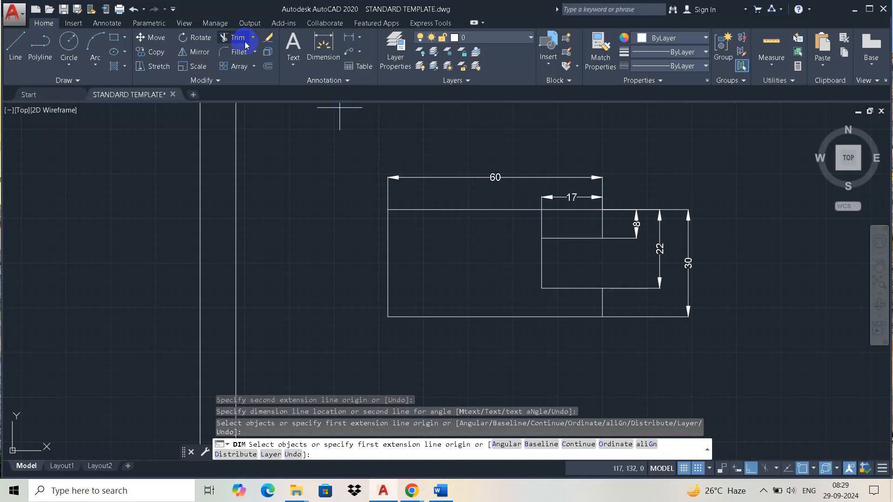
pyautogui.moveTo(606, 267); pyautogui.dragTo(615, 290, button='middle')
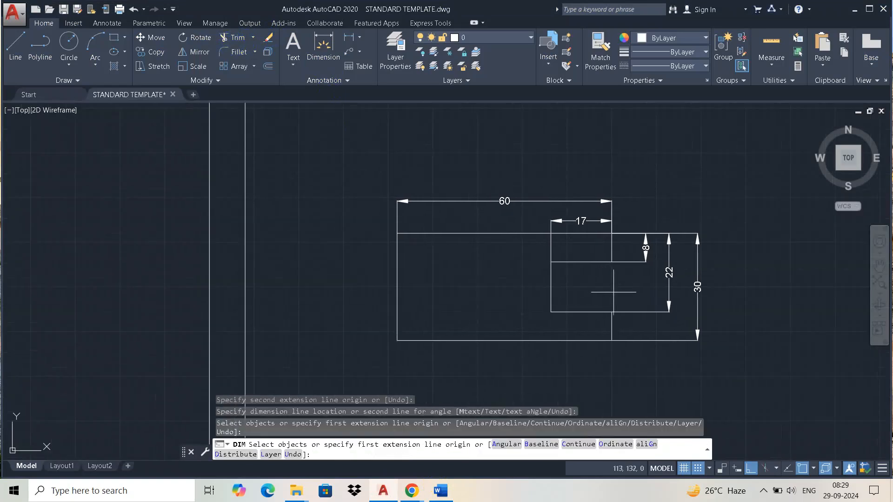